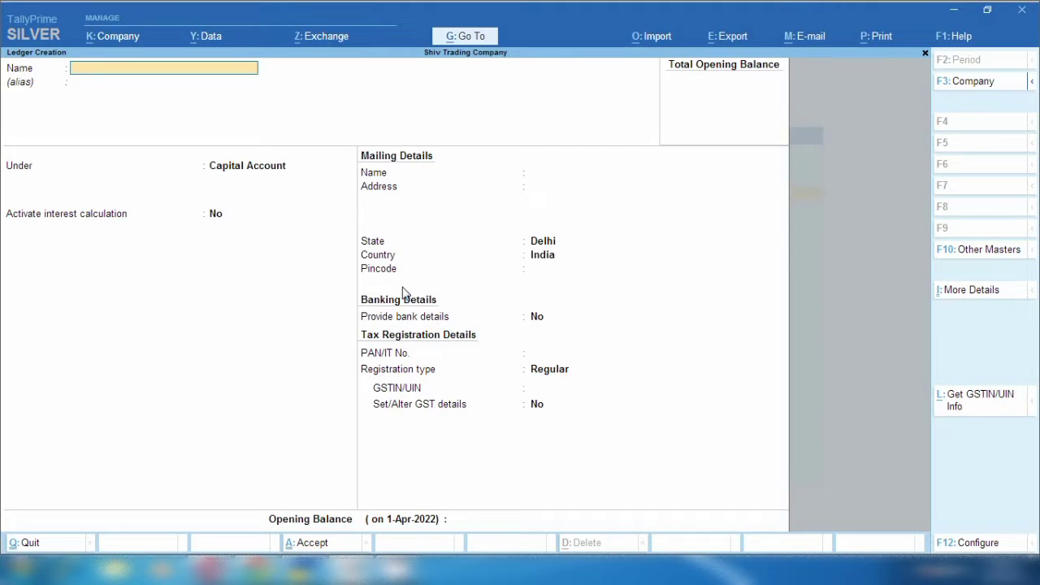
- Name the new ledger Fuel / Petrol Exp and place it under the Indirect Expenses group
text(Fuel / Petrol exp)
key(Return)
key(Return)
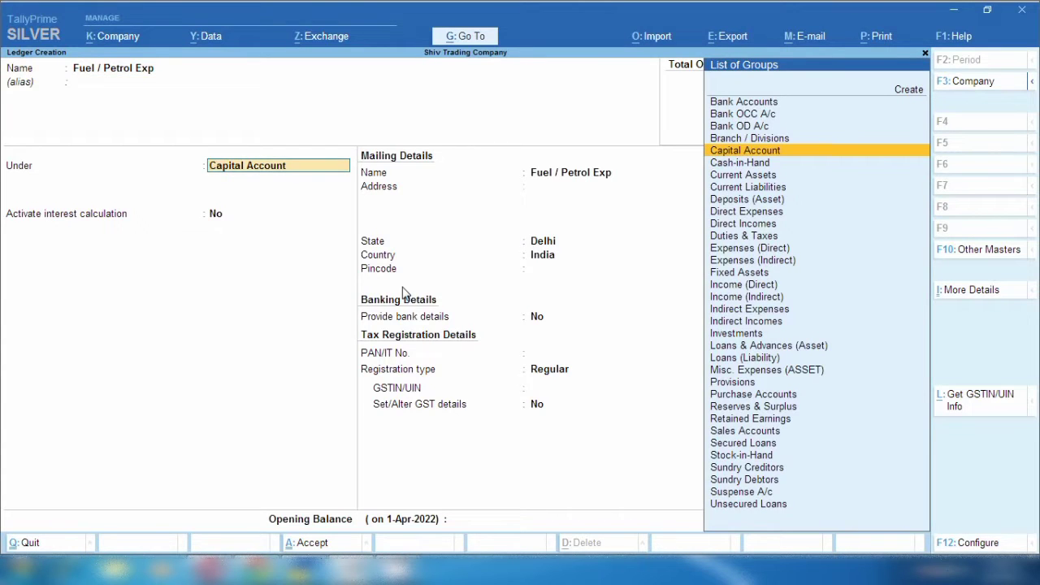
text(In)
key(Down)
key(Down)
key(Down)
key(Down)
key(Down)
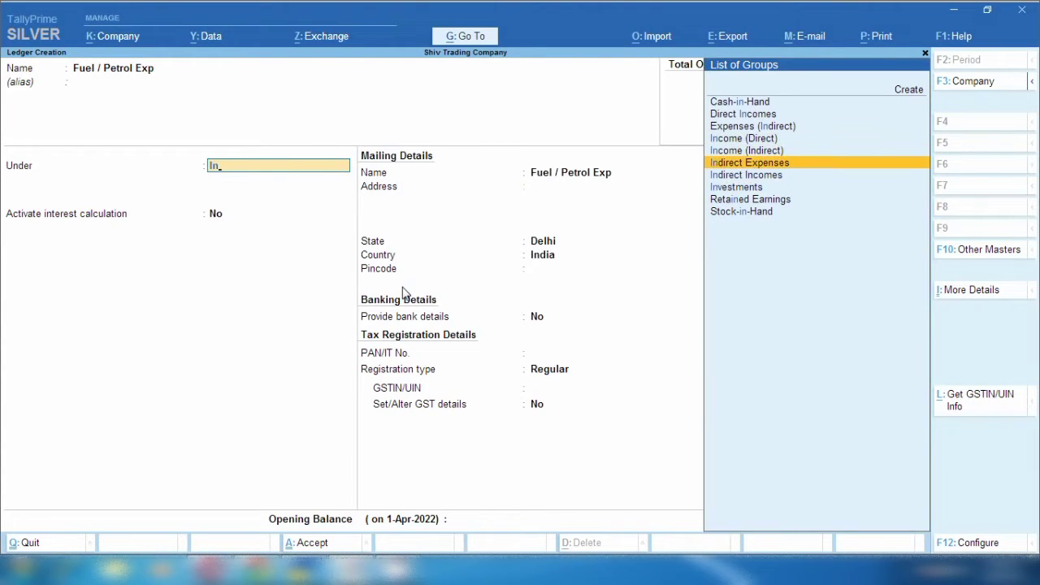
key(Return)
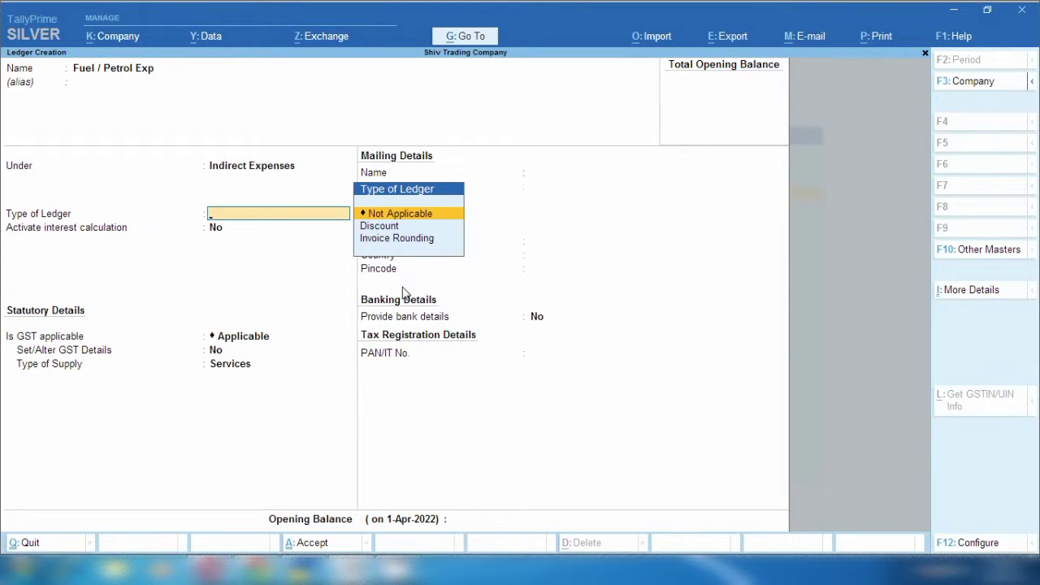
- Set the ledger type, GST applicability and assessable value calculation to Not Applicable, and save the fuel expense ledger
key(Return)
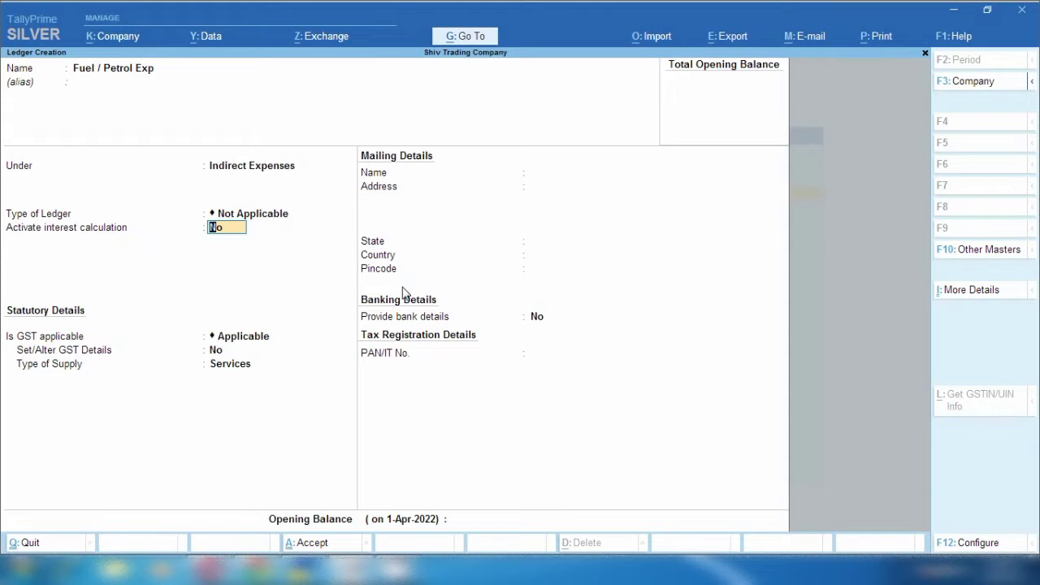
key(Return)
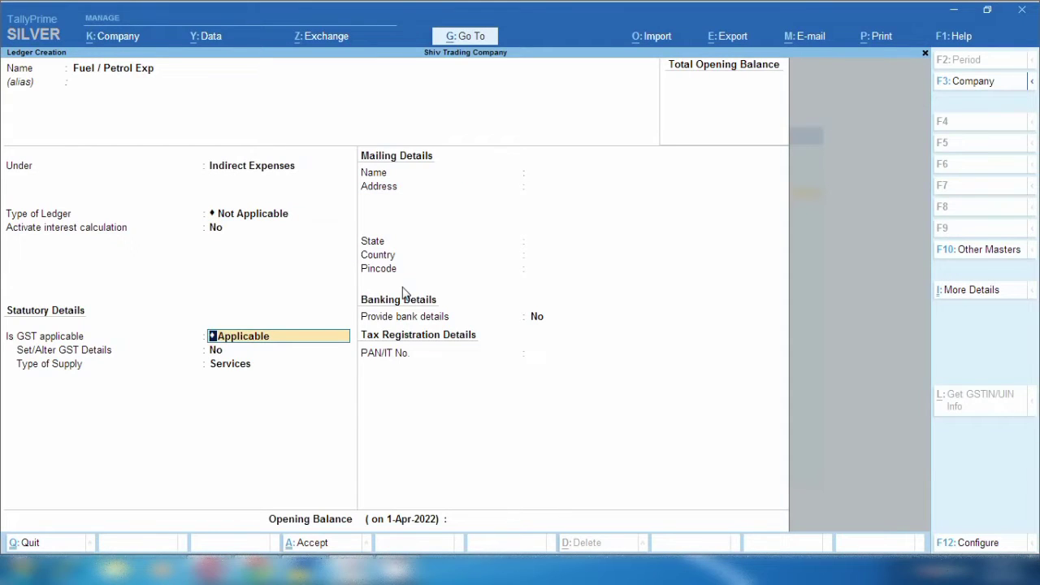
text(N)
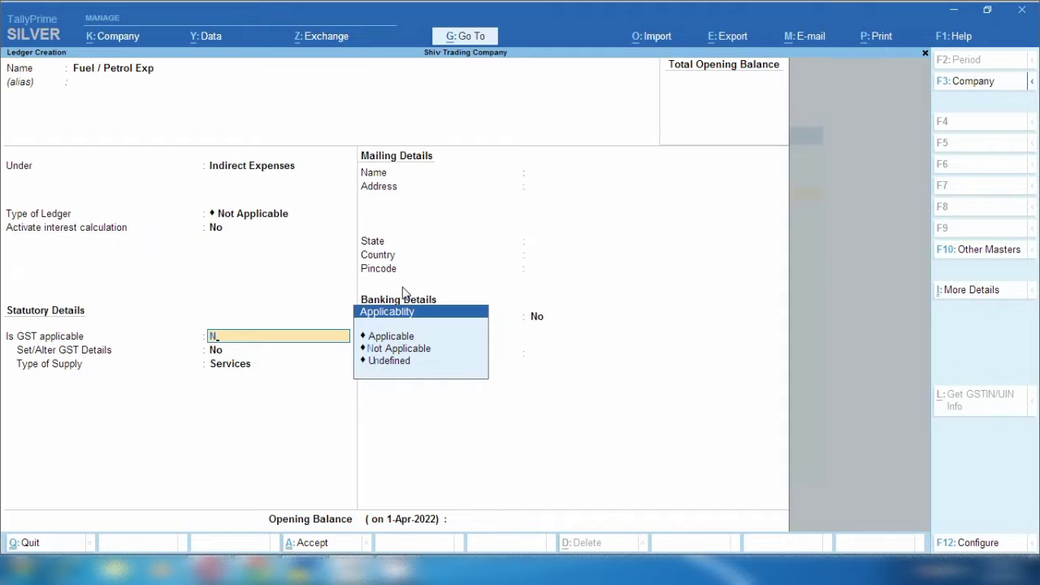
key(Return)
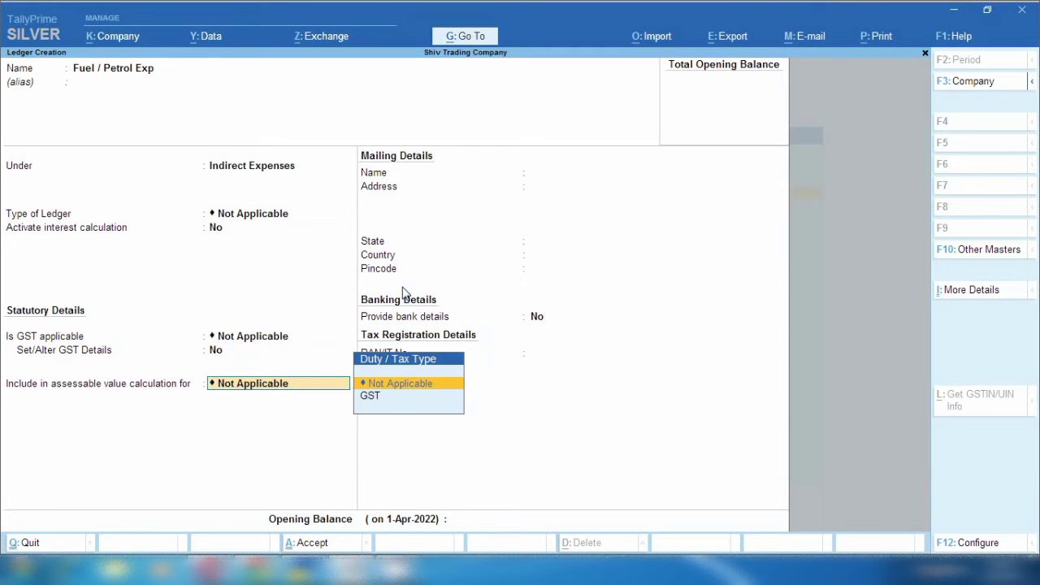
key(Return)
key(ctrl)
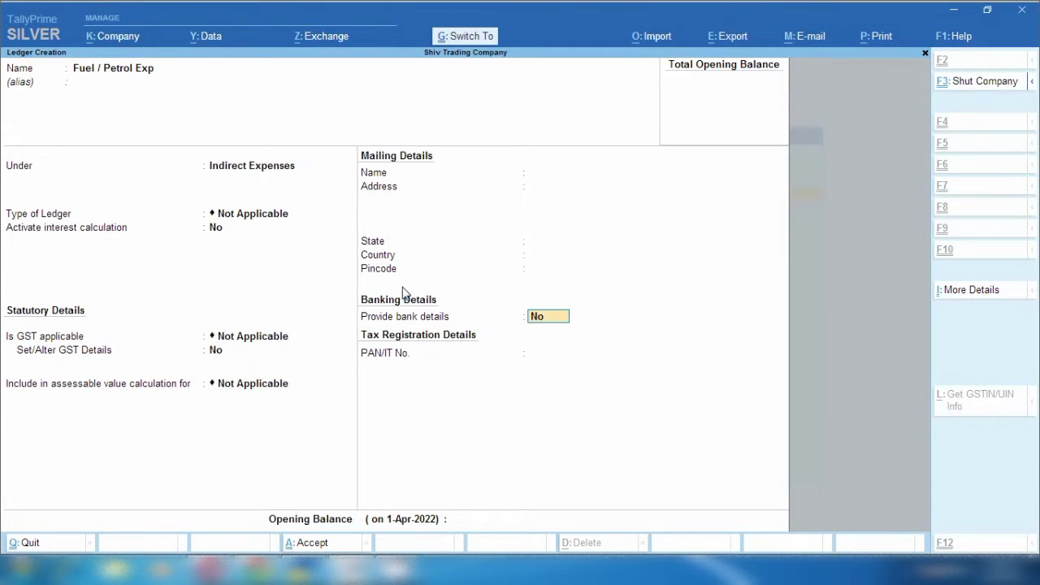
key(ctrl+a)
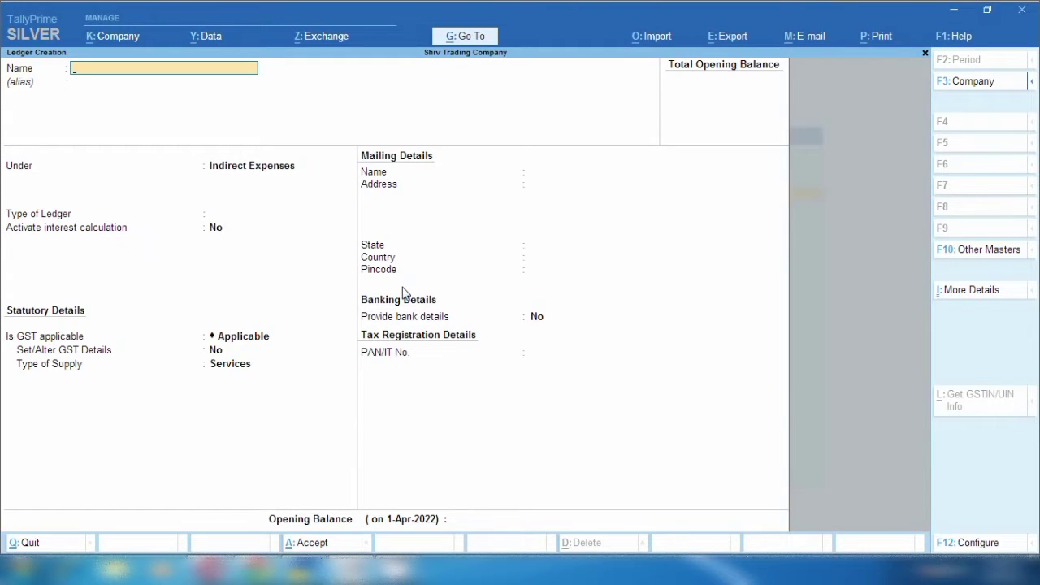
- Create and save a Petrol Company ledger under Sundry Creditors with bill-by-bill balances maintained
text(Petrol Company)
key(Return)
key(Return)
text(Sun)
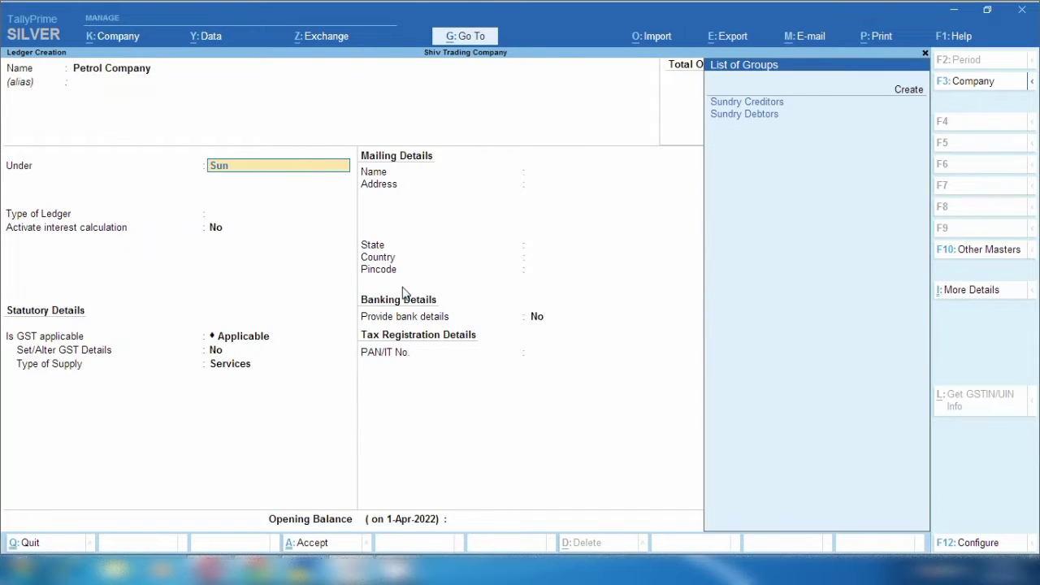
key(Return)
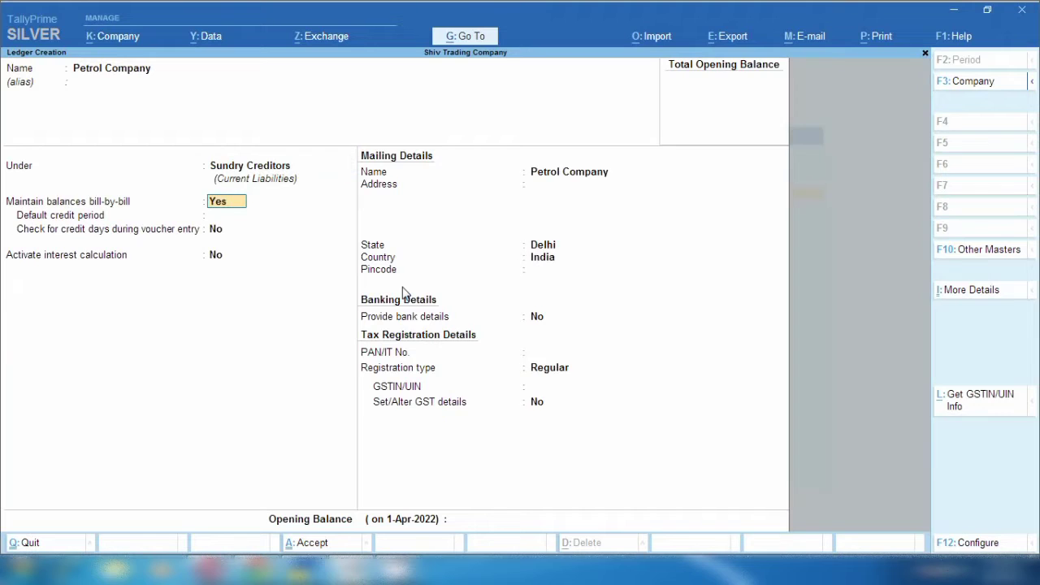
key(Return)
key(Return)
key(Return)
key(Return)
key(Return)
key(Return)
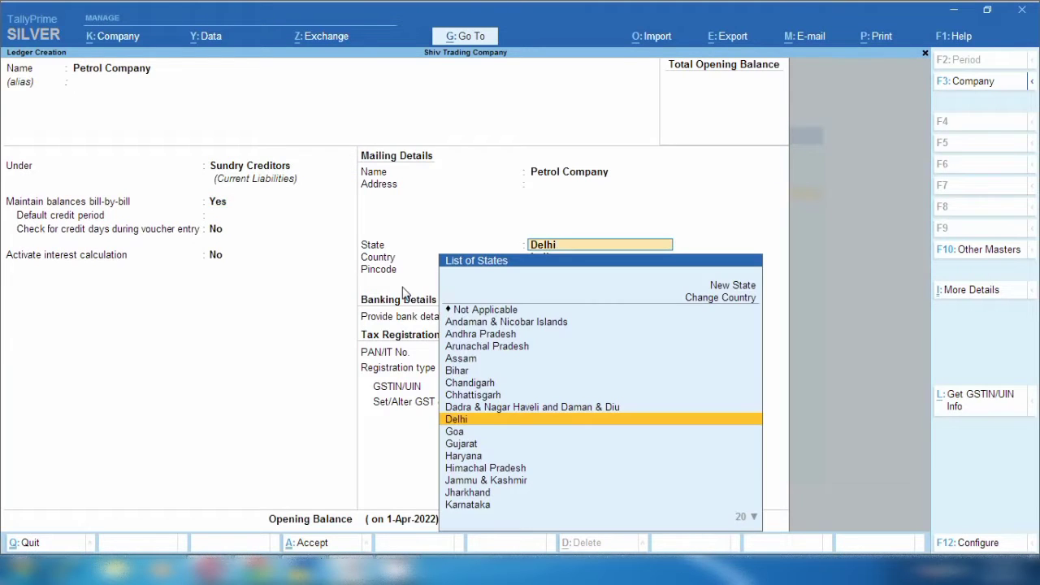
key(ctrl+a)
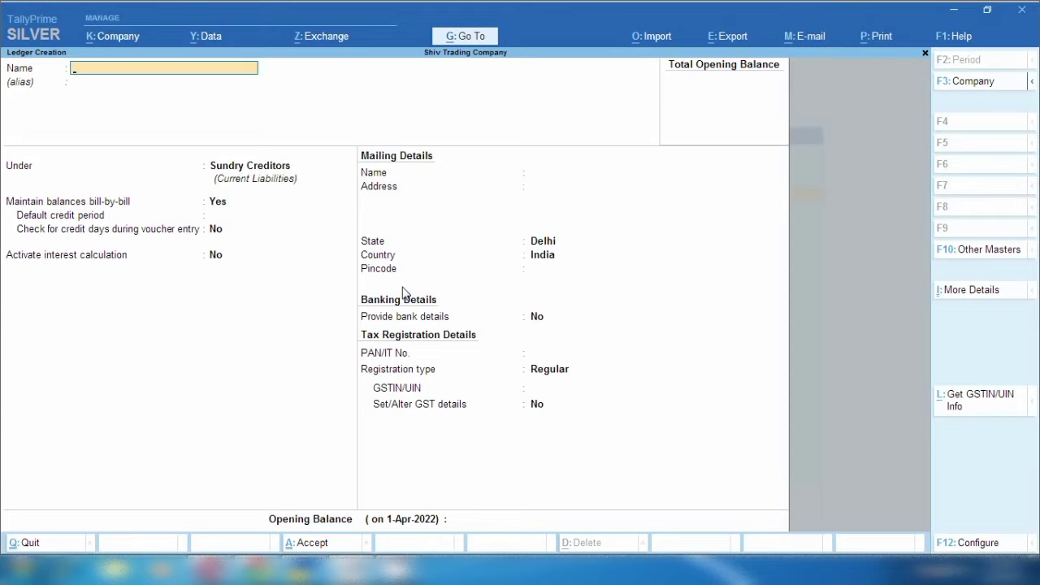
- Leave ledger creation and start a new Journal voucher
key(Escape)
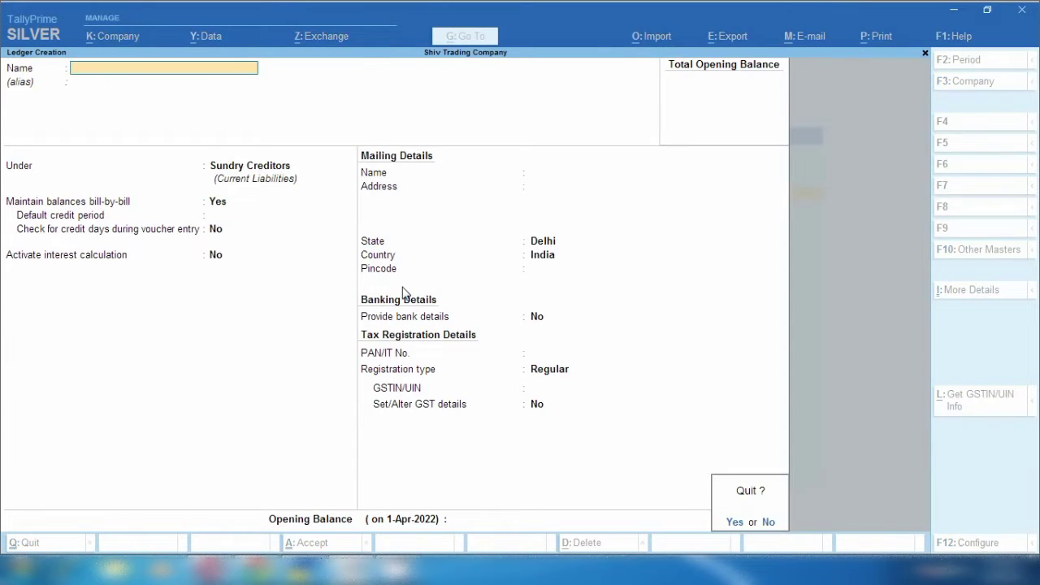
key(Return)
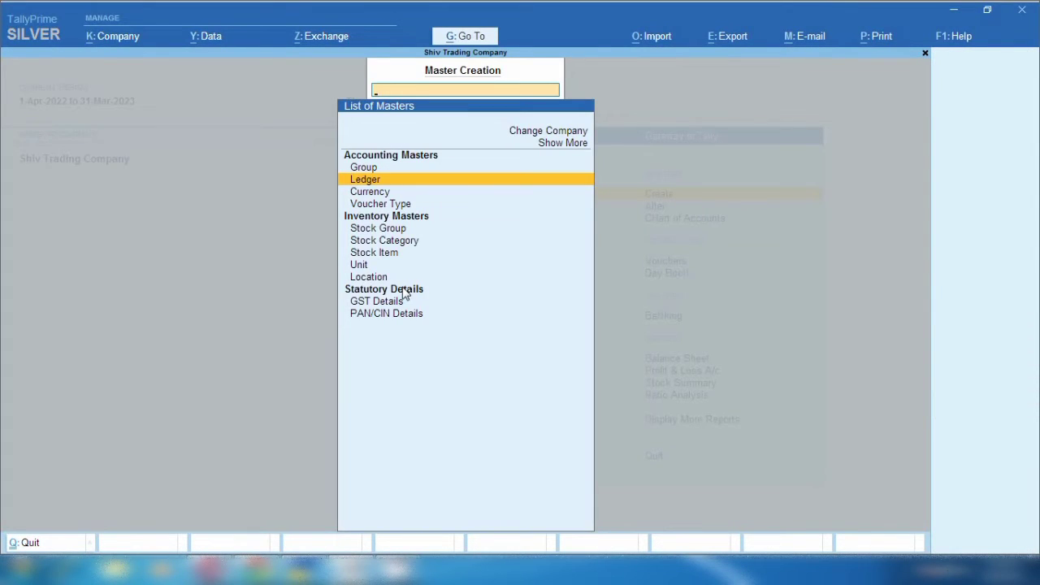
key(Escape)
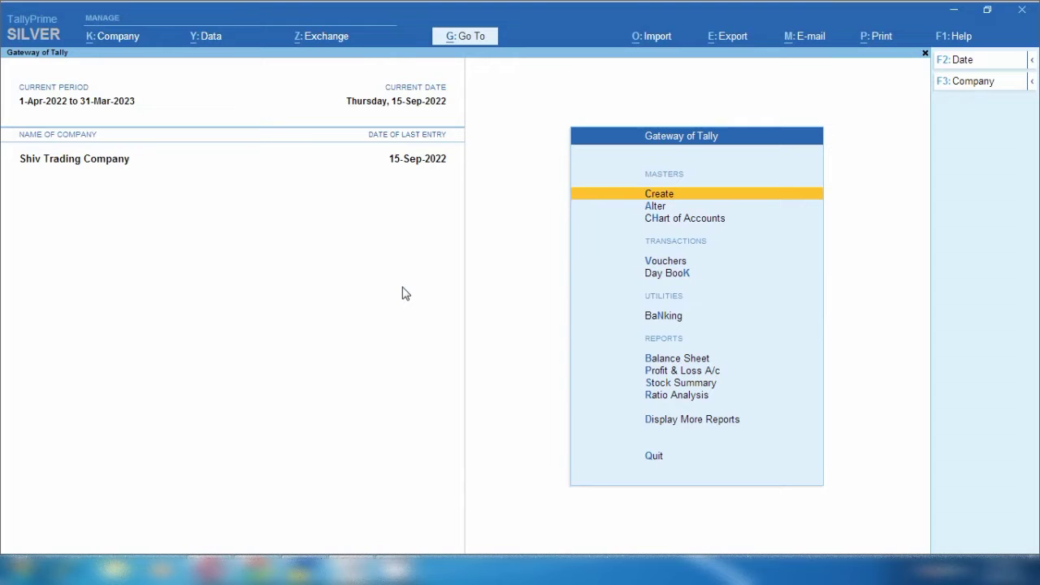
key(v)
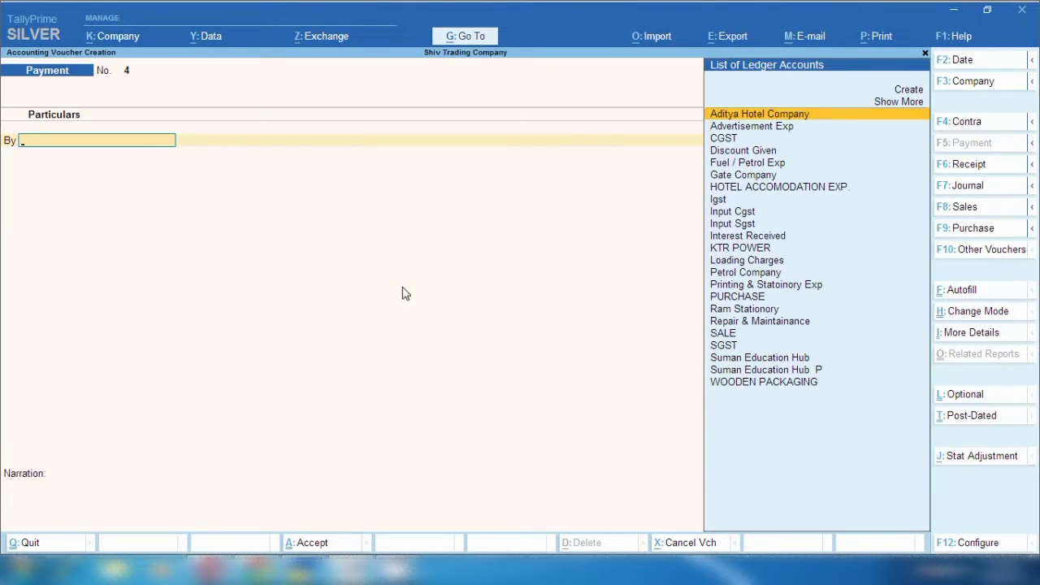
click(967, 186)
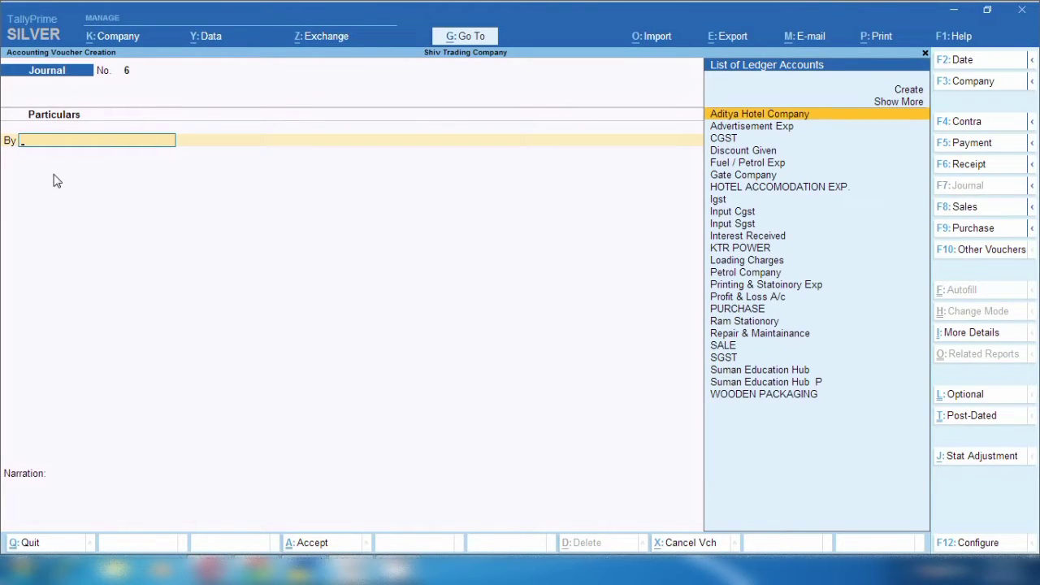
- Debit the Fuel / Petrol Exp ledger with 500 in the journal voucher
text(Fu)
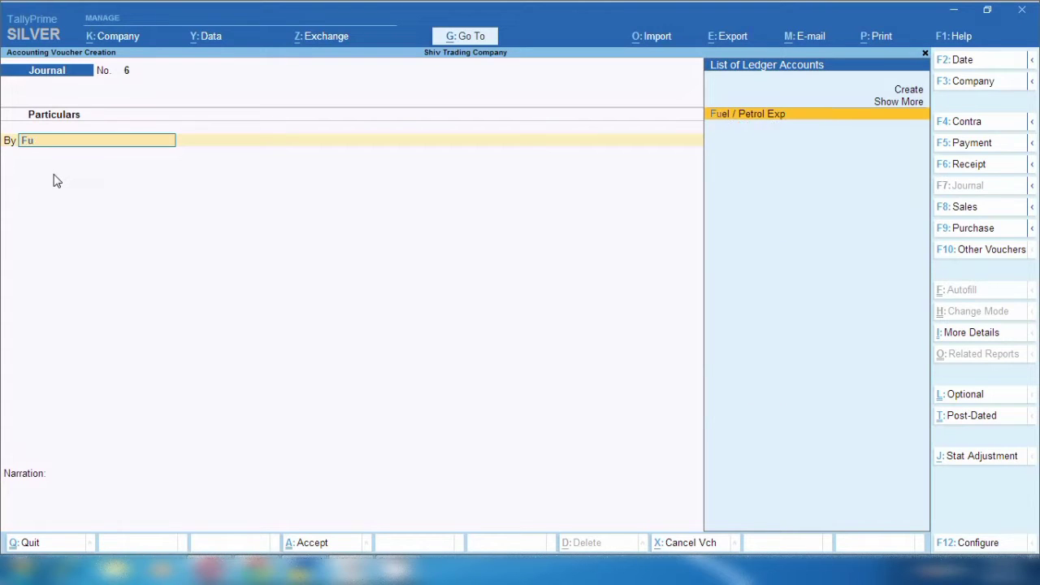
key(Return)
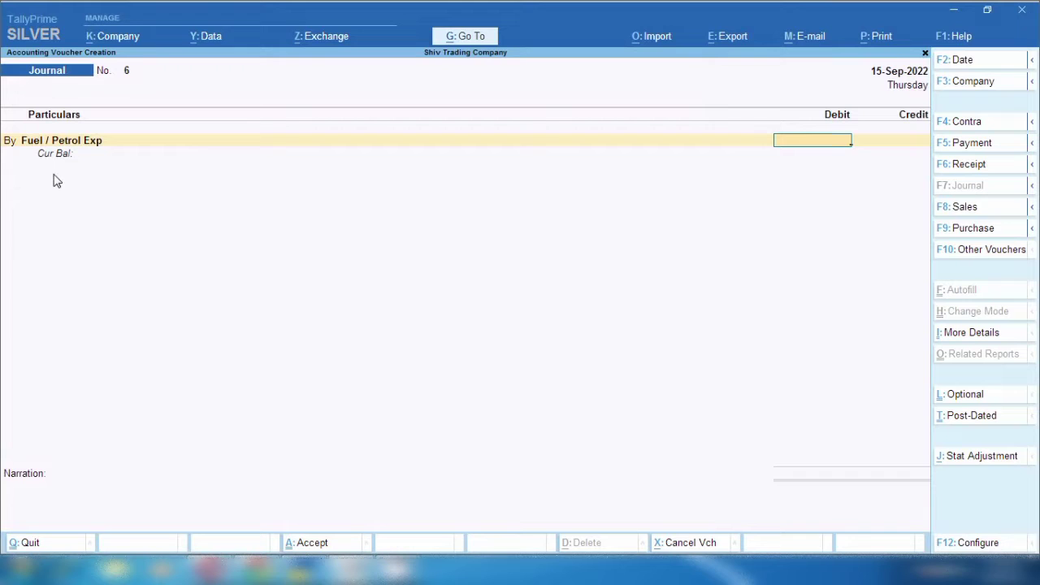
text(500)
key(Return)
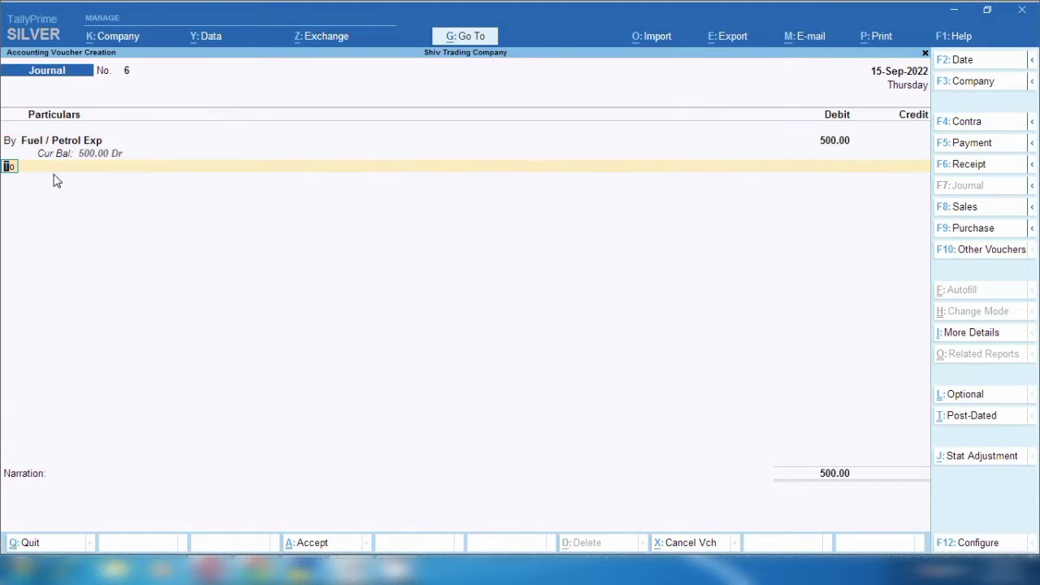
- Credit Petrol Company with 500 and allocate the amount to New Ref 6 in the bill-wise details
key(Return)
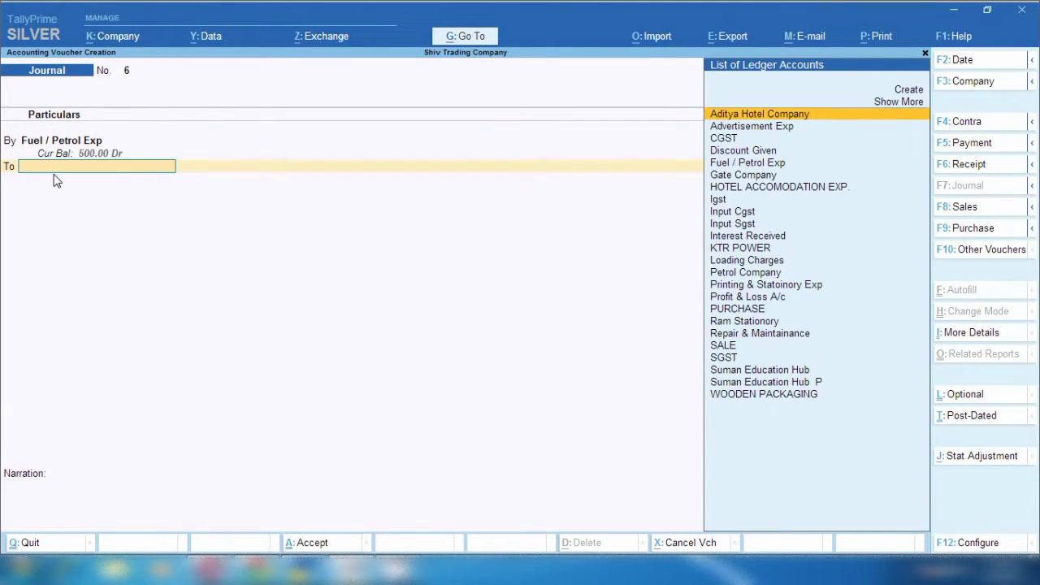
text(Pe)
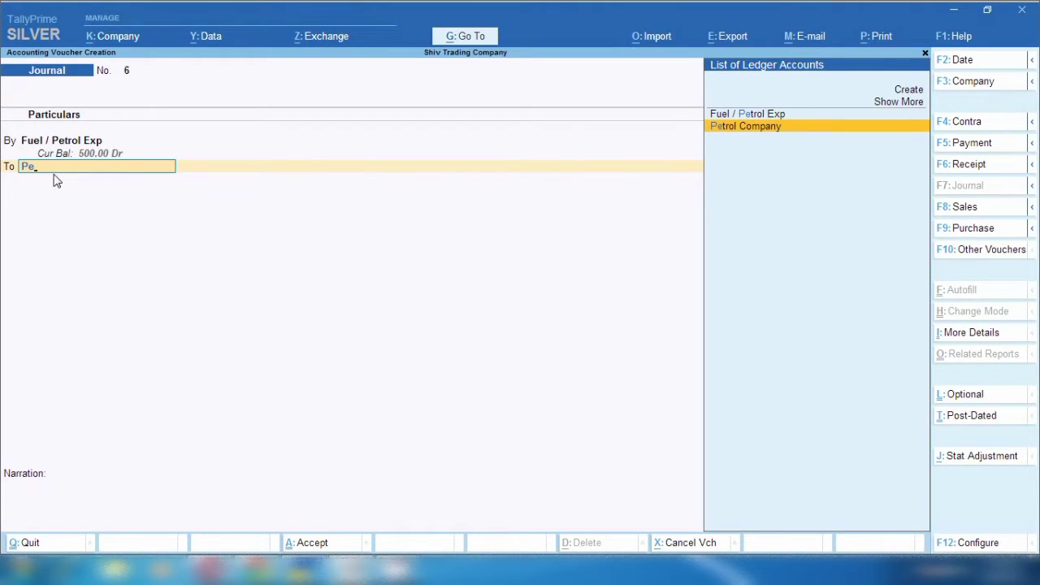
key(Return)
key(Return)
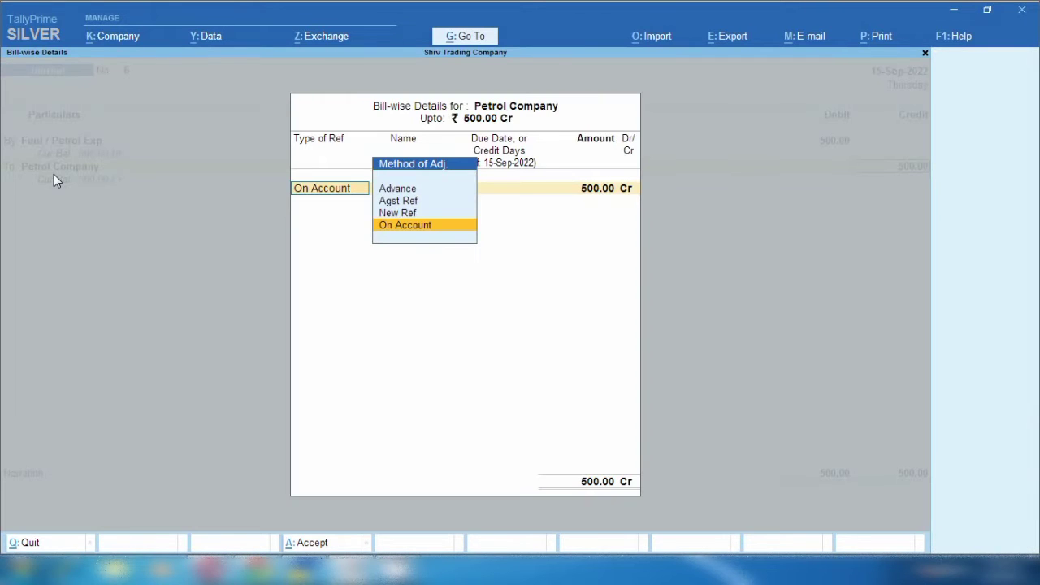
key(Up)
key(Return)
key(Return)
key(Return)
key(Return)
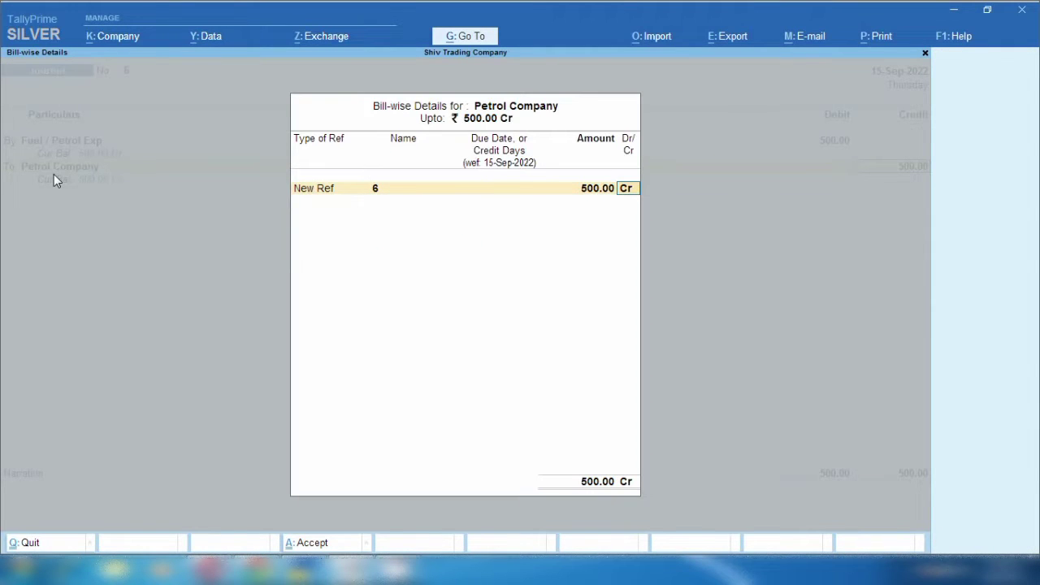
key(Return)
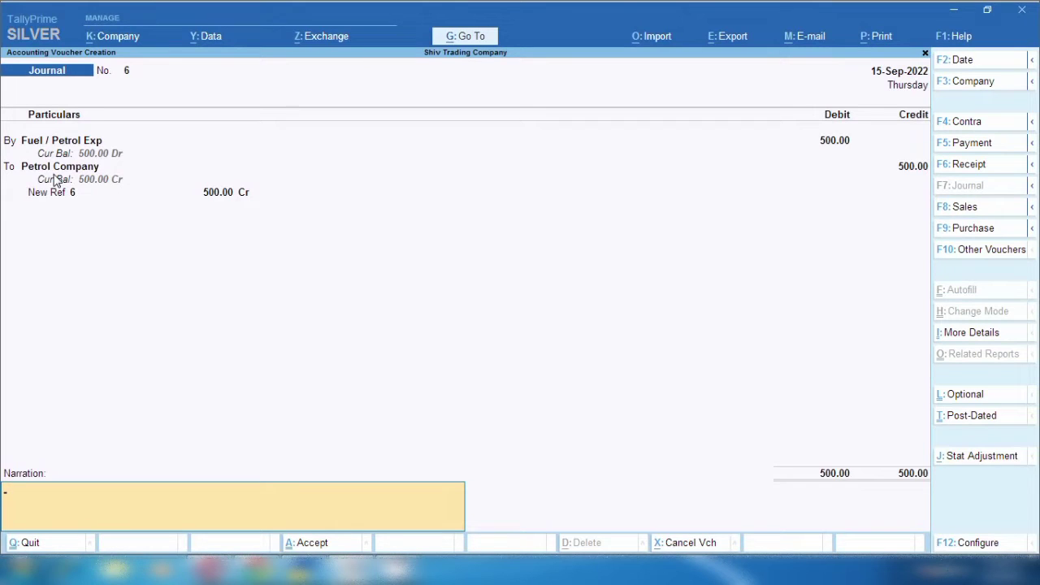
- Enter the narration "being purchase petrol for bike for" followed by the person's name, and save the journal voucher
text(being purchase petrol fo)
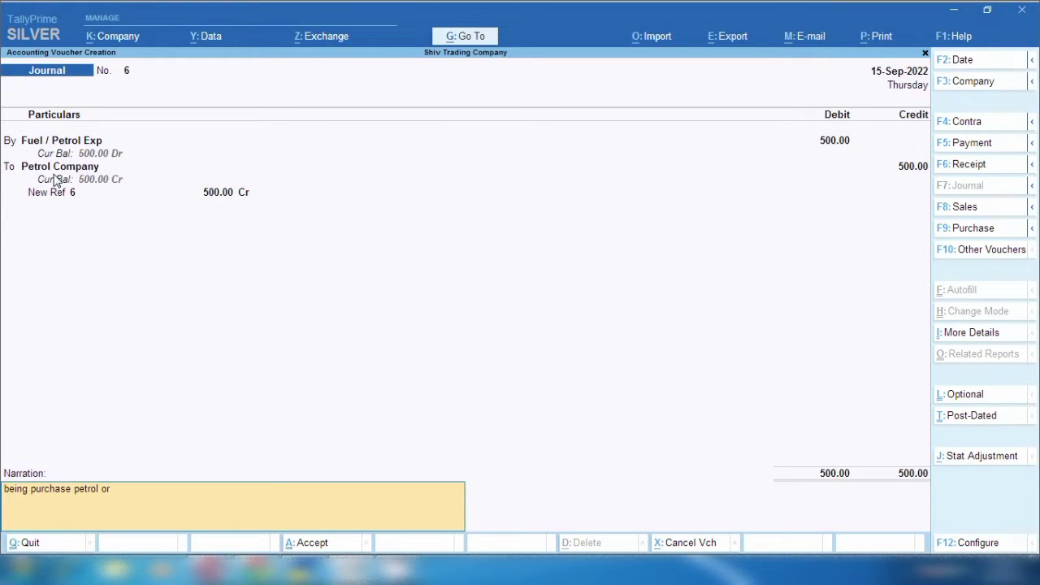
text(r bike for anil)
key(ctrl+a)
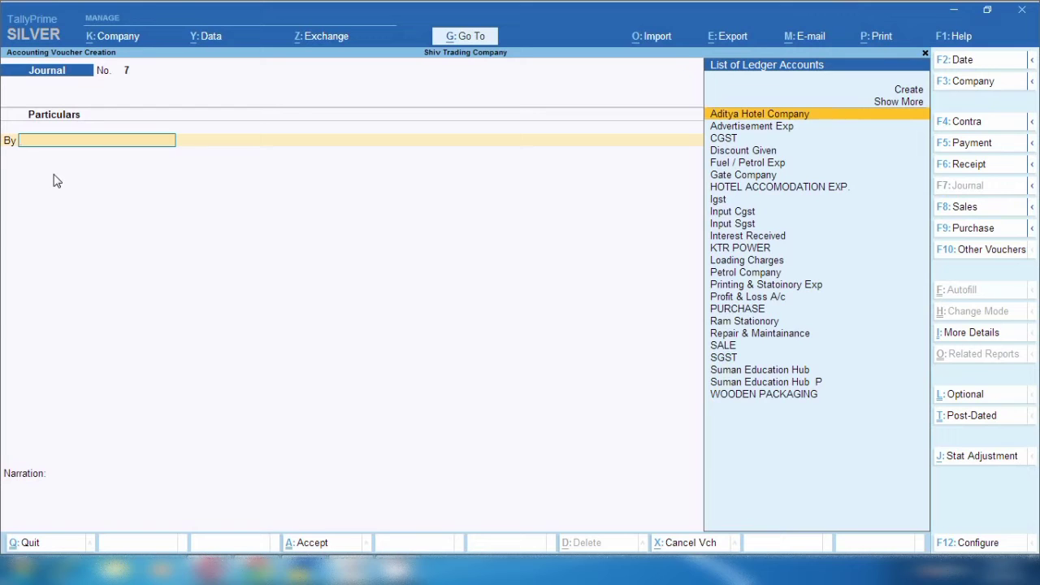
- Date the new journal voucher 16-9-2022 and debit Fuel / Petrol Exp with 1500
key(F2)
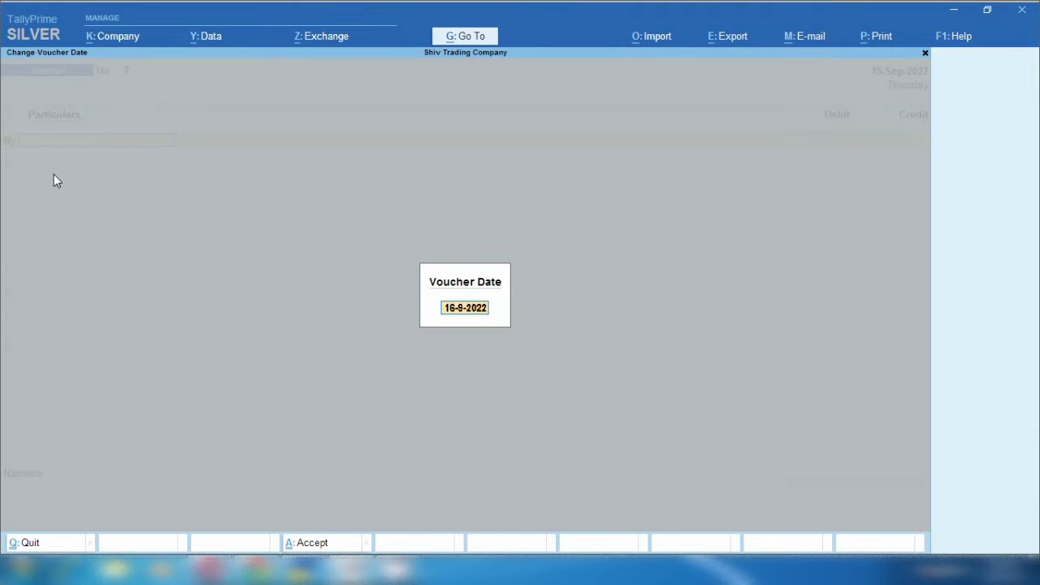
key(Return)
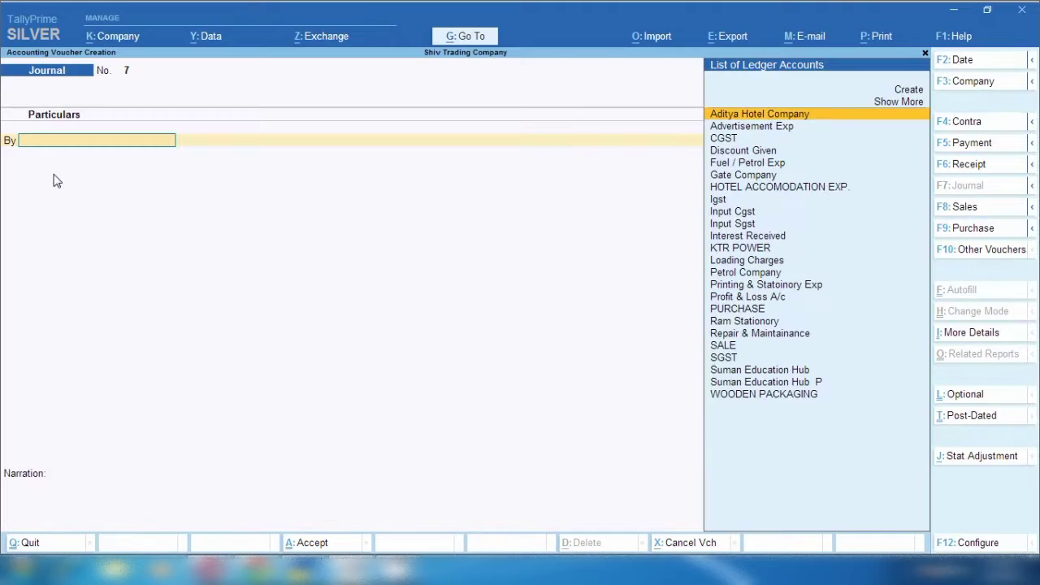
text(Fu)
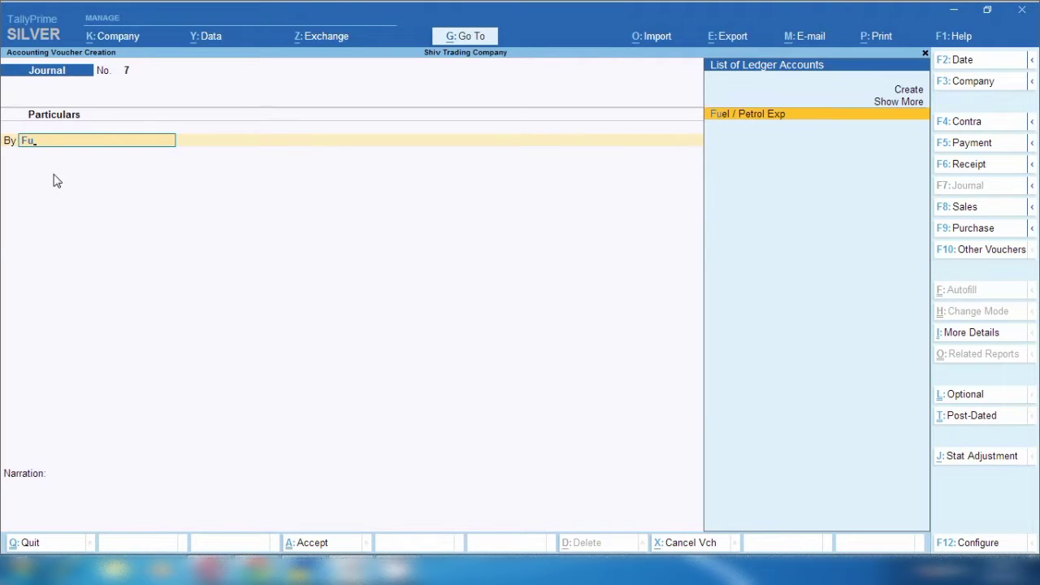
key(Return)
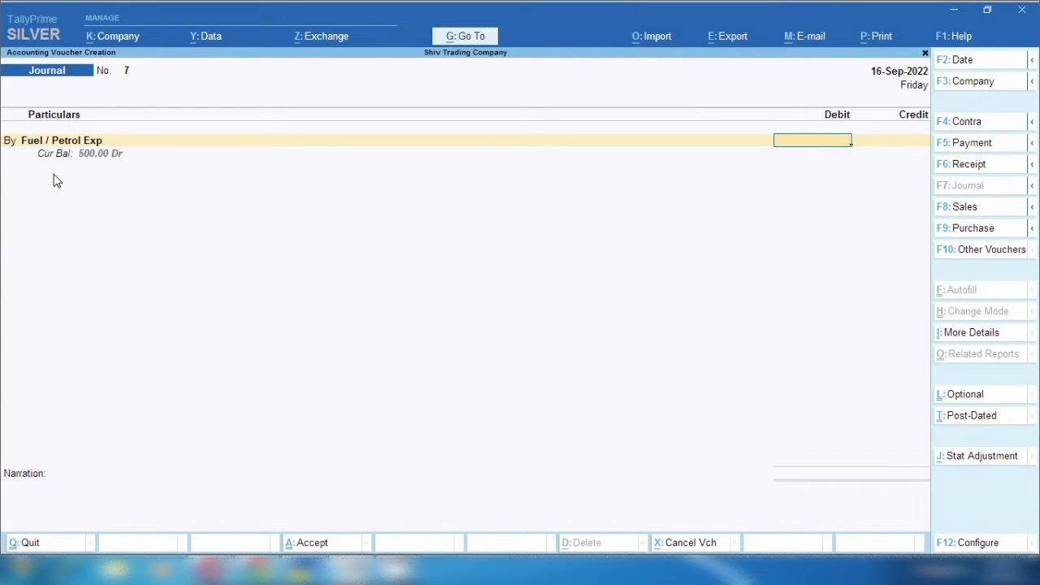
text(1500)
key(Return)
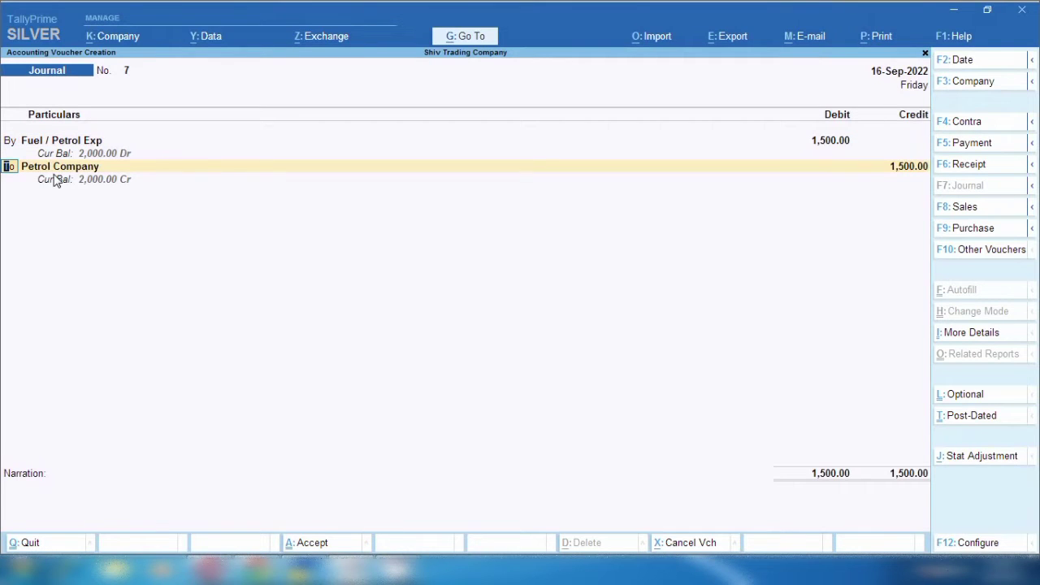
- Credit Petrol Company with 1,500 and allocate the amount to New Ref 7 in the bill-wise details
key(Return)
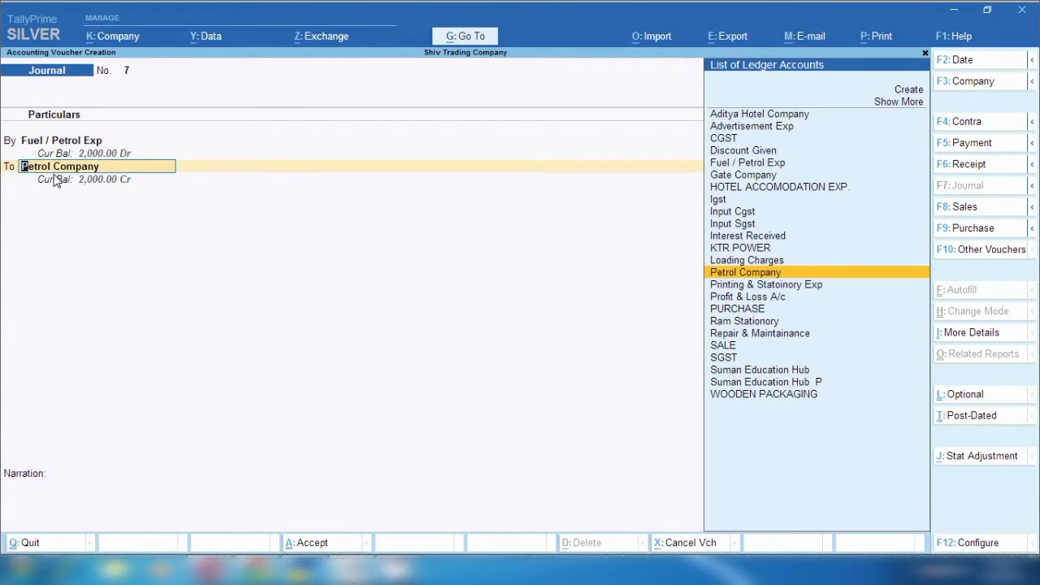
key(Return)
key(Return)
key(Return)
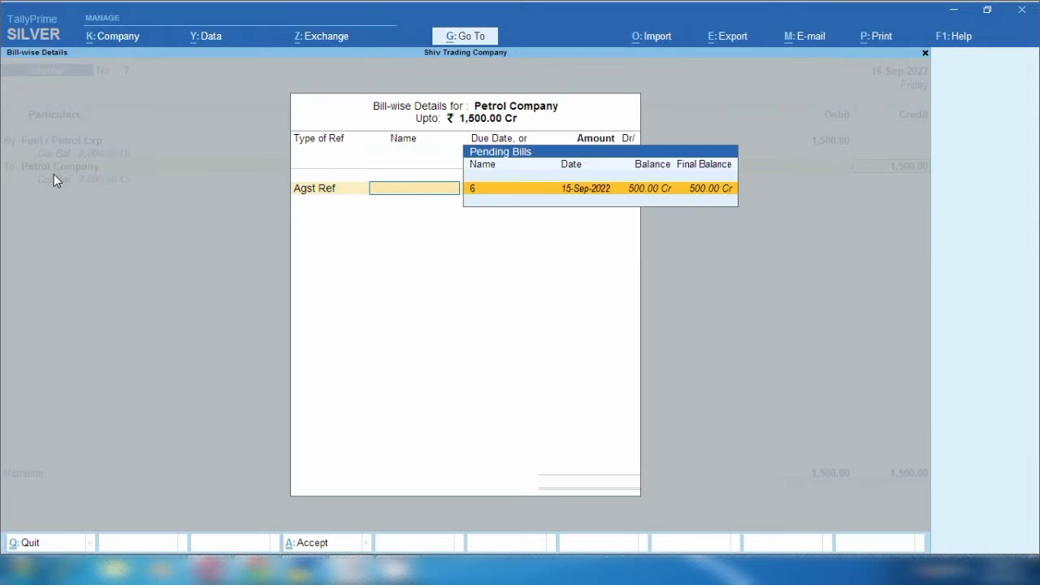
key(BackSpace)
key(Down)
key(Return)
key(Return)
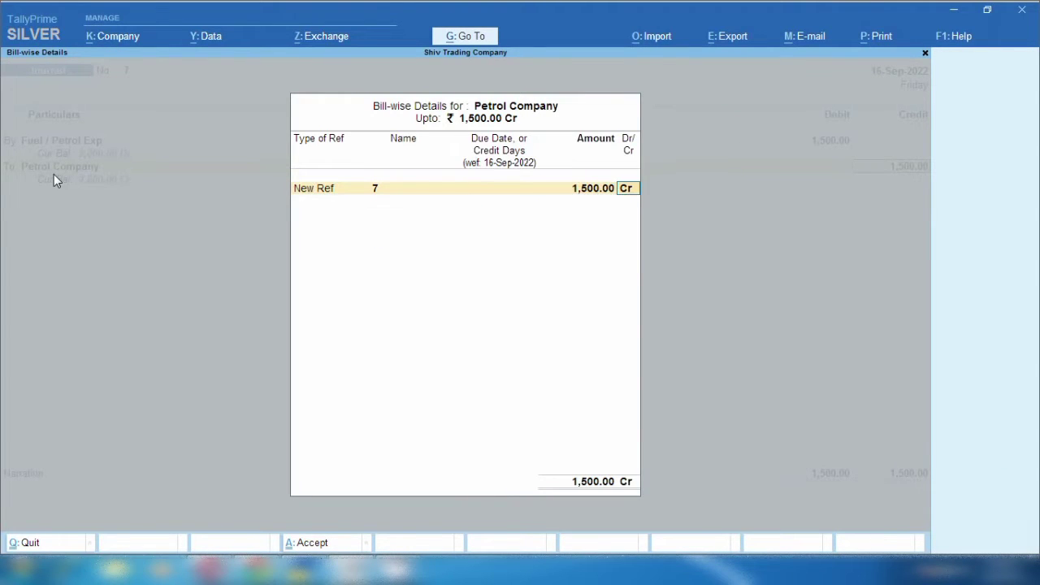
key(Return)
key(Return)
- Enter the narration "being petrol purchae for machine" and save the journal voucher
text(being)
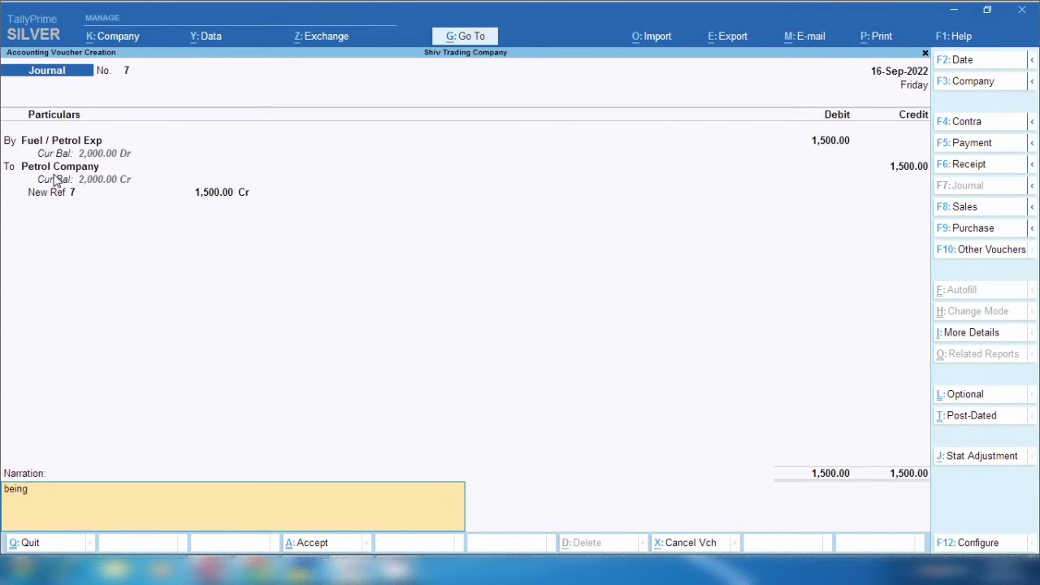
text( petrol purchae for machine)
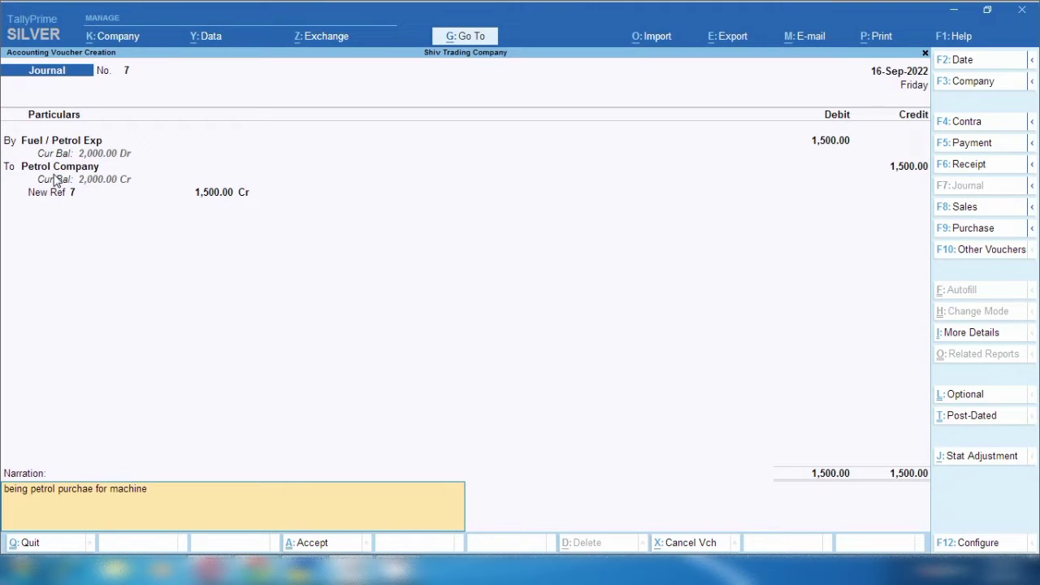
key(Return)
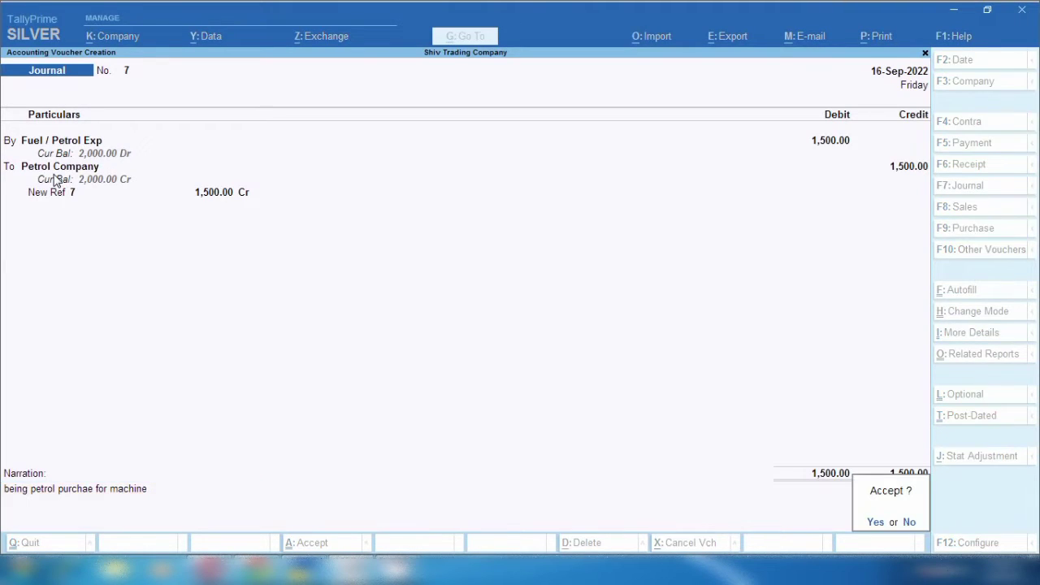
key(Return)
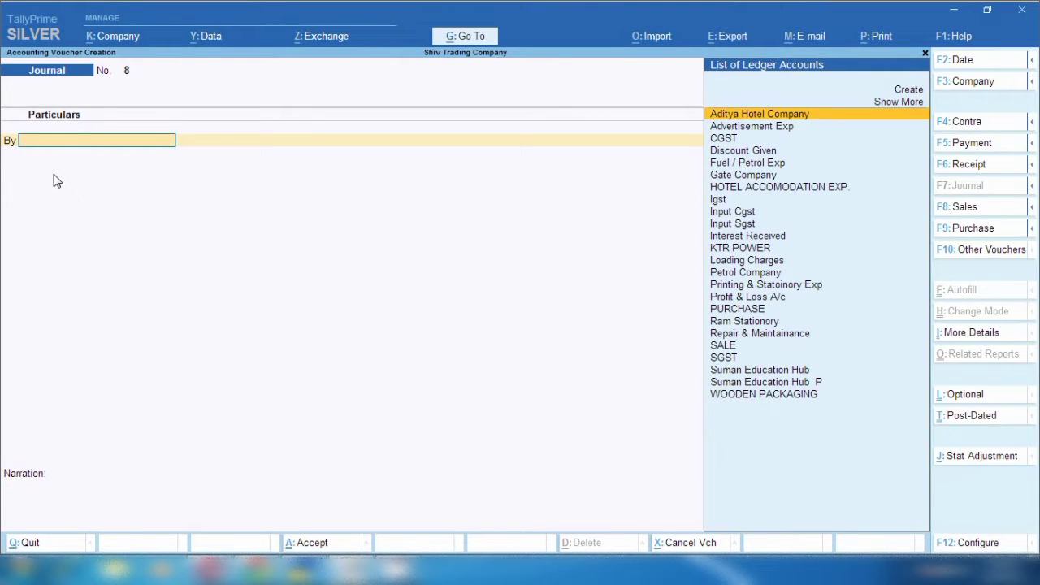
- Date the new journal voucher 17-9-2022 and debit Fuel / Petrol Exp with 2500
key(F2)
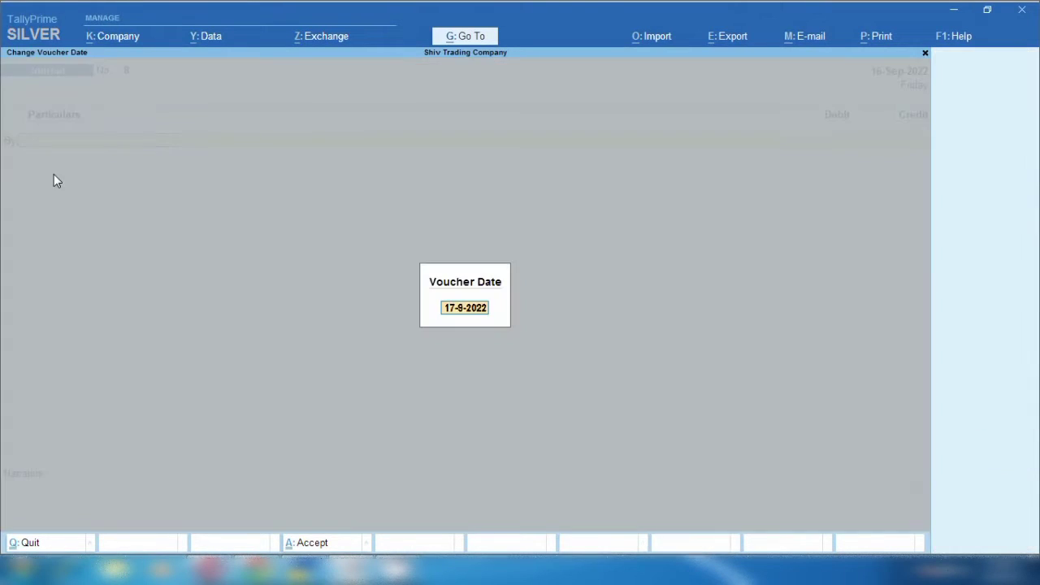
key(Return)
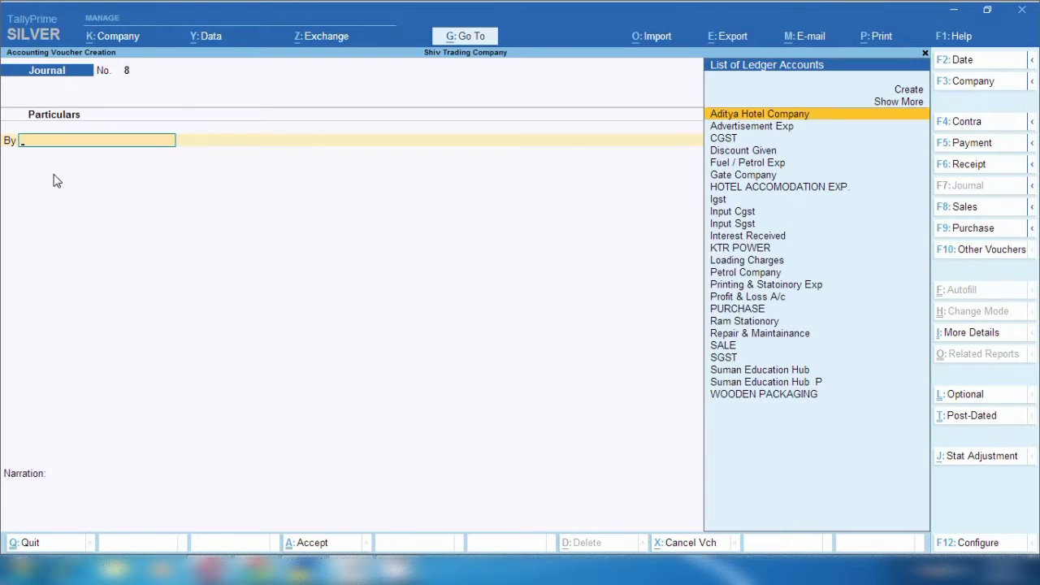
text(Fue)
key(Return)
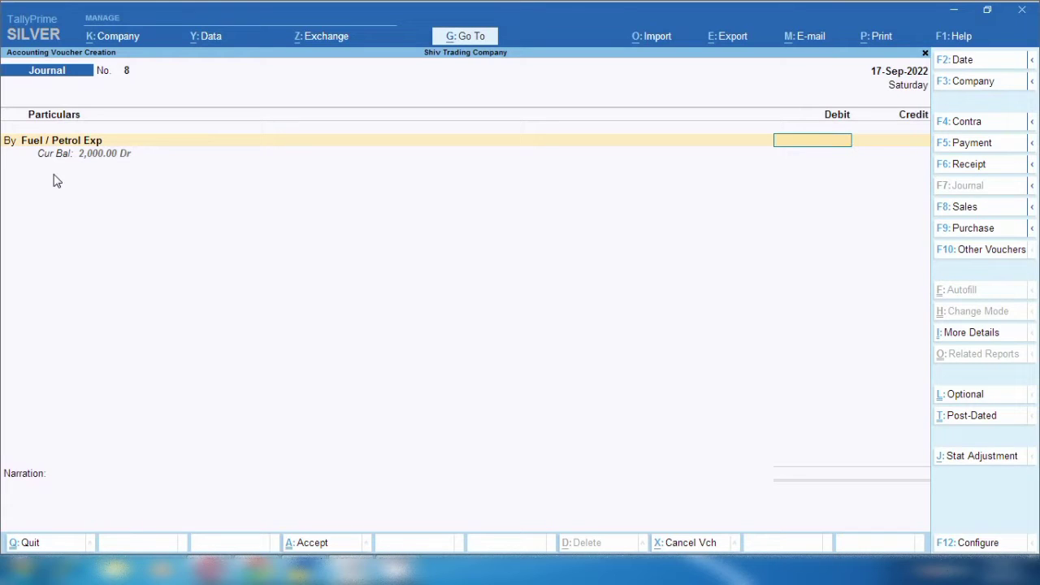
text(2500)
key(Return)
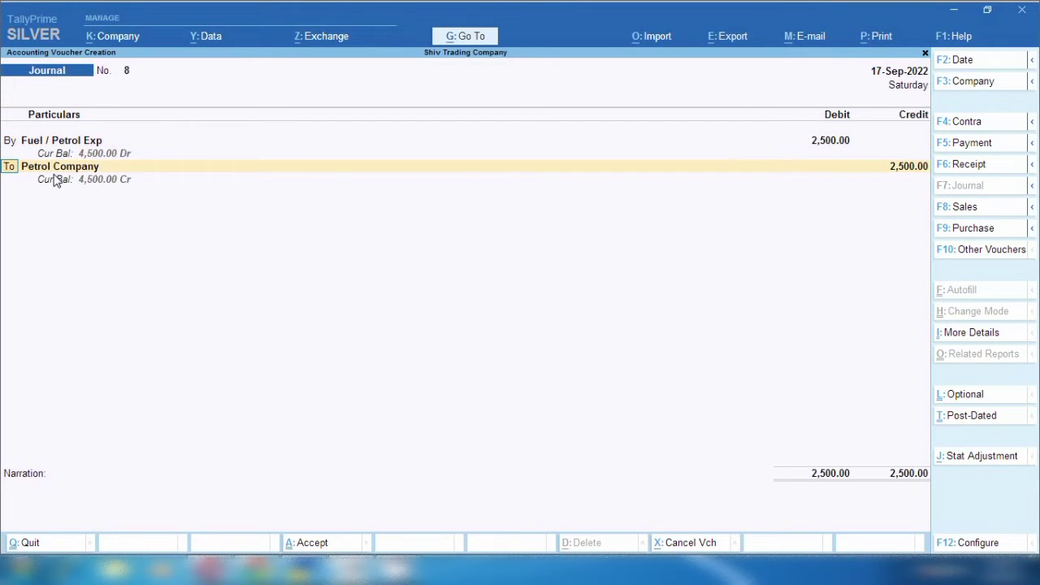
- Credit Petrol Company with 2,500 and allocate the amount to New Ref 8 in the bill-wise details
key(Return)
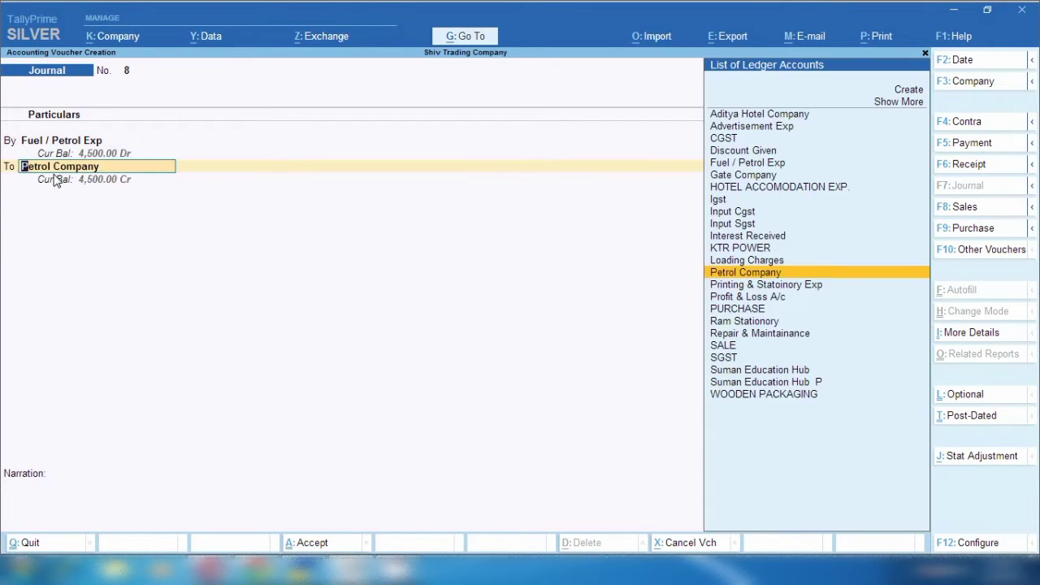
key(Return)
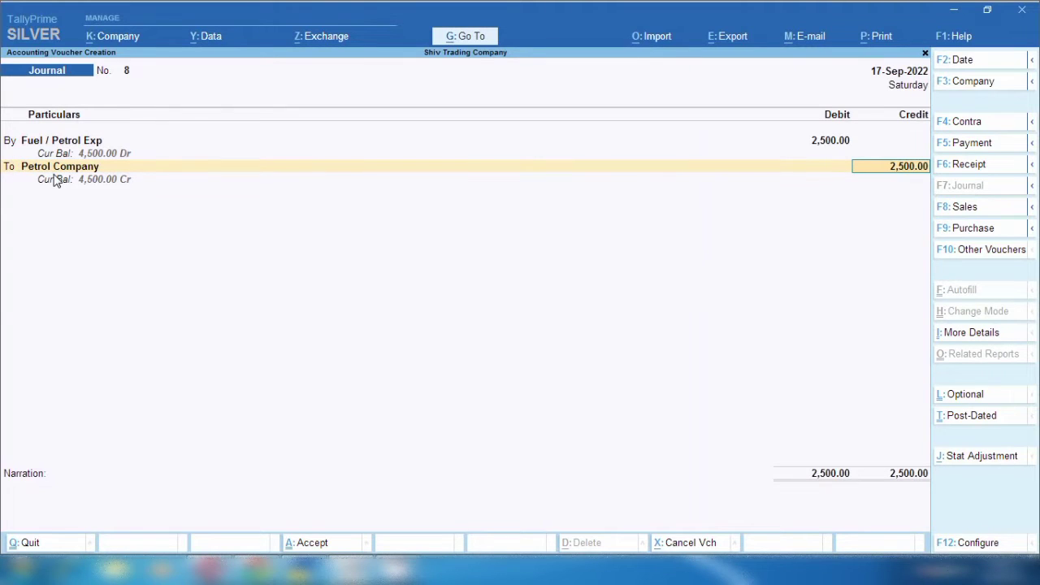
key(Return)
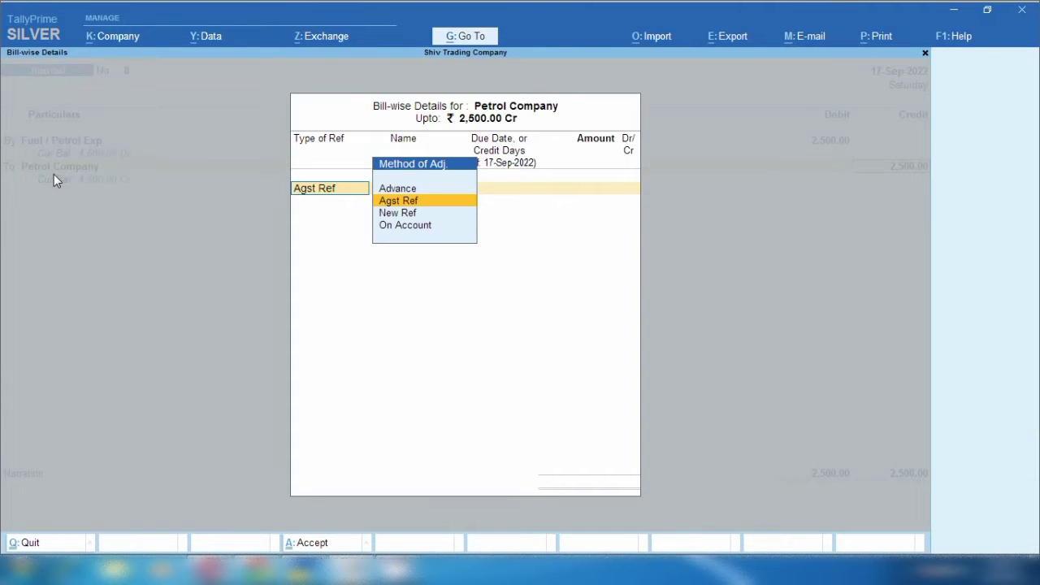
key(Down)
key(Return)
key(Return)
key(Return)
key(Return)
key(Return)
key(Return)
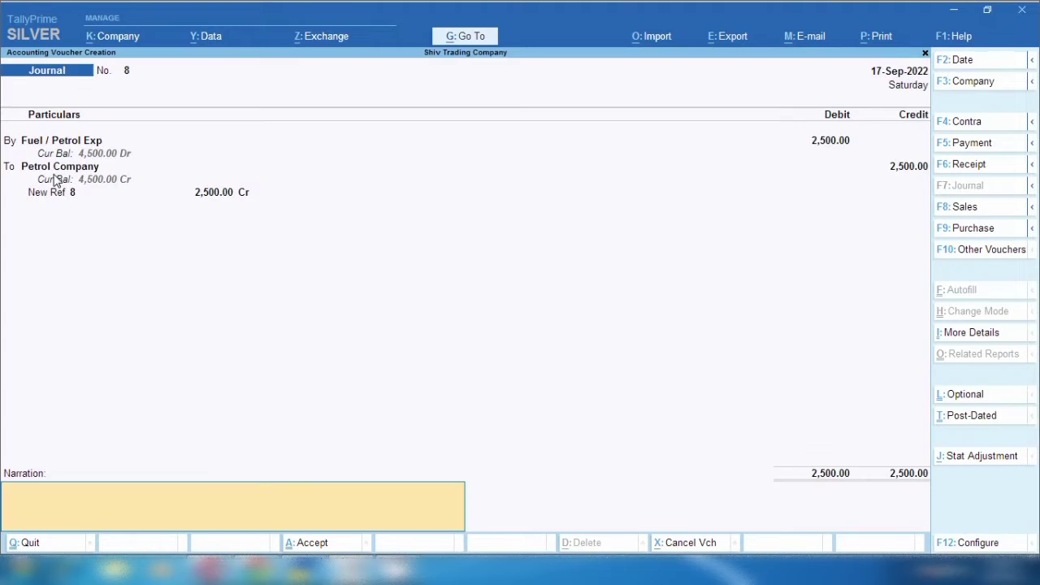
- Enter the narration "being petrol purchae for" followed by the person's name, and save the journal voucher
text(being peht)
key(BackSpace)
text(trol purchae for mukesh)
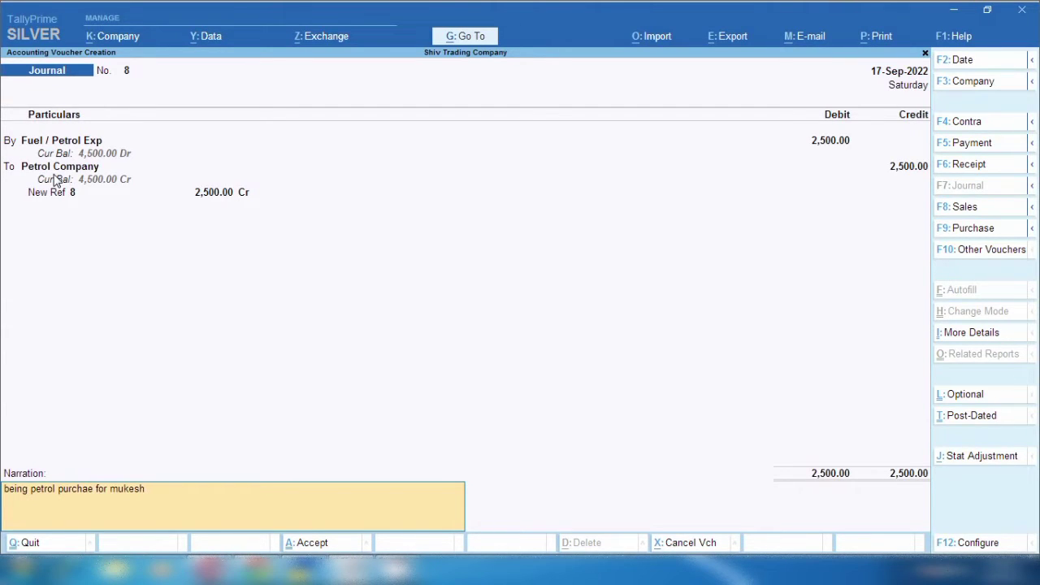
key(Return)
key(Return)
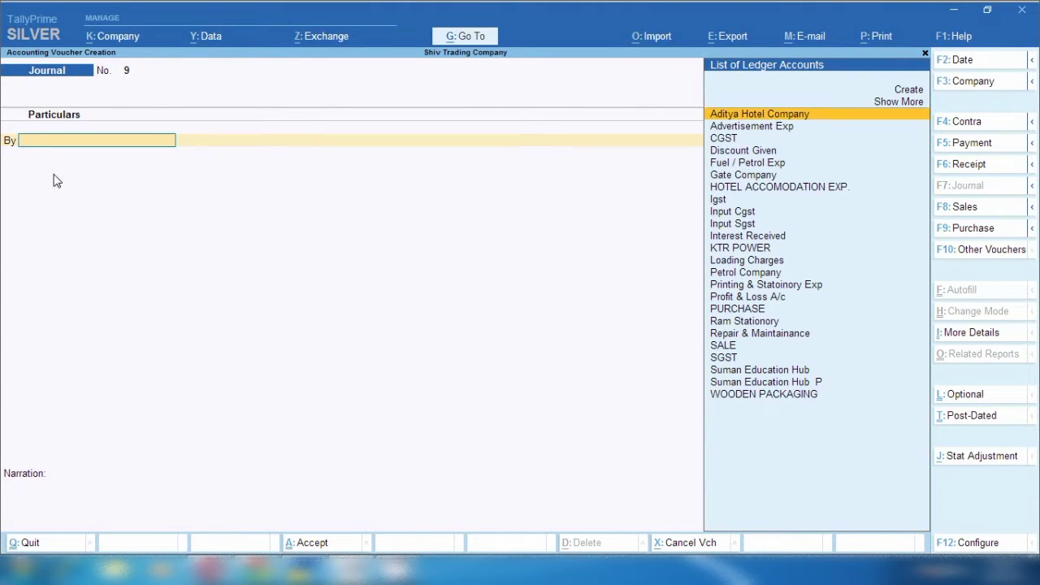
- Date the new journal voucher 18-9-2022 and debit Fuel / Petrol Exp with 3000
key(F2)
key(Return)
text(Fuel)
key(Return)
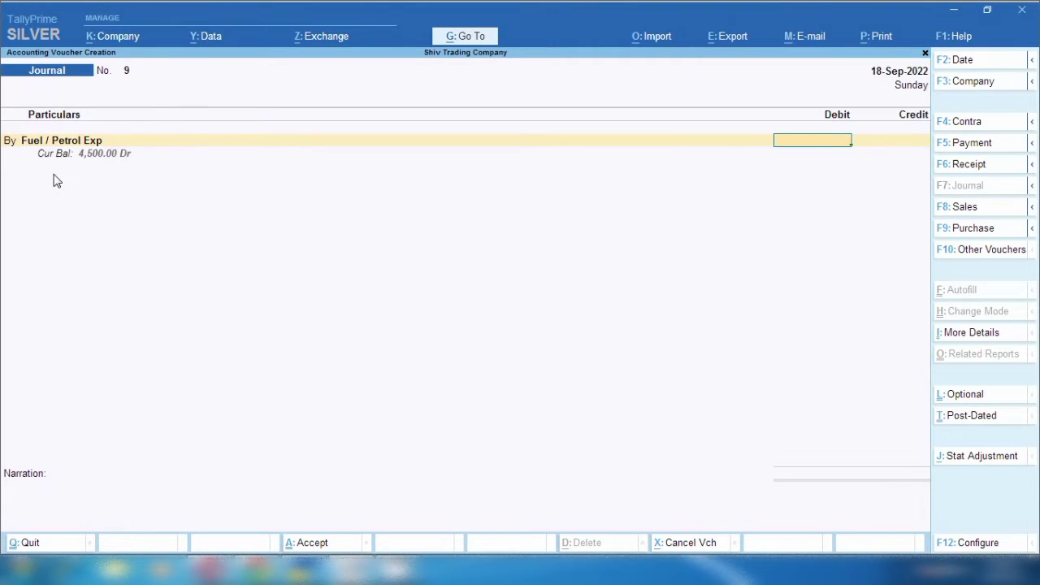
text(3000)
key(Return)
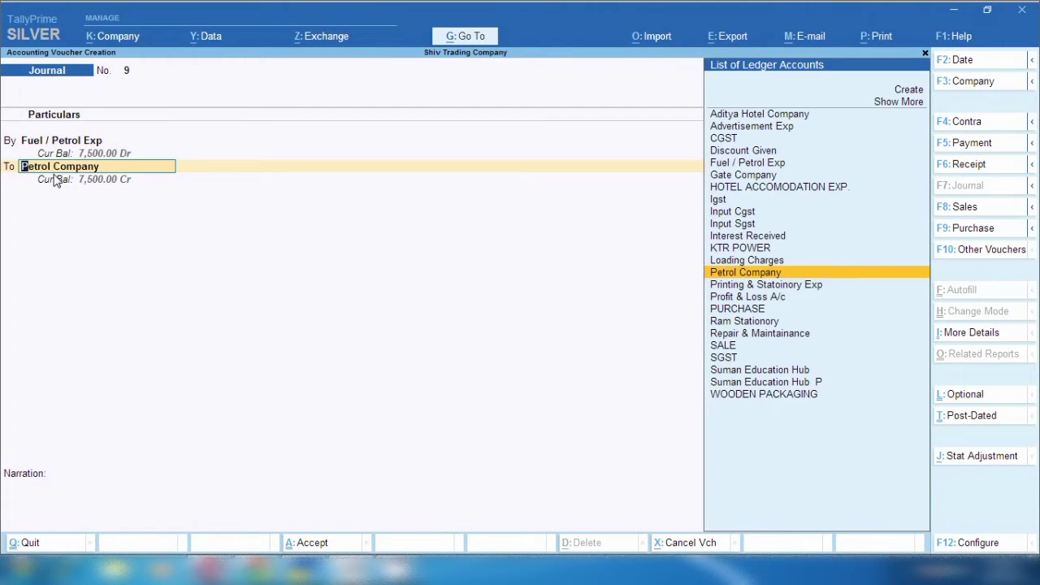
- Credit Petrol Company with 3,000 and allocate the amount to New Ref 9 in the bill-wise details
key(Return)
key(Return)
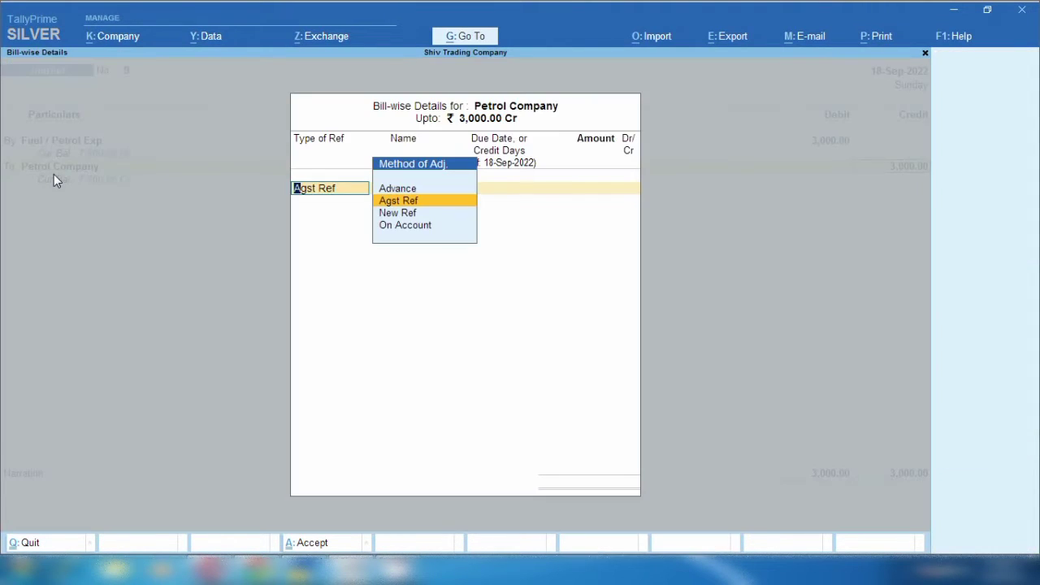
key(Down)
key(Return)
key(Return)
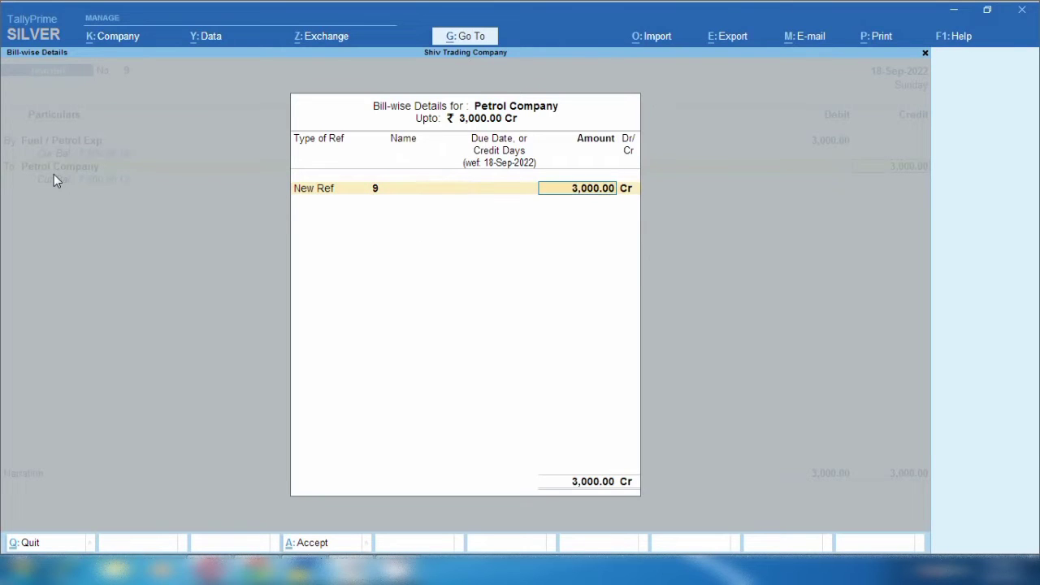
key(Return)
key(Return)
- Enter the narration "being petrol purchae for cnc machine" and save the journal voucher
text(bei)
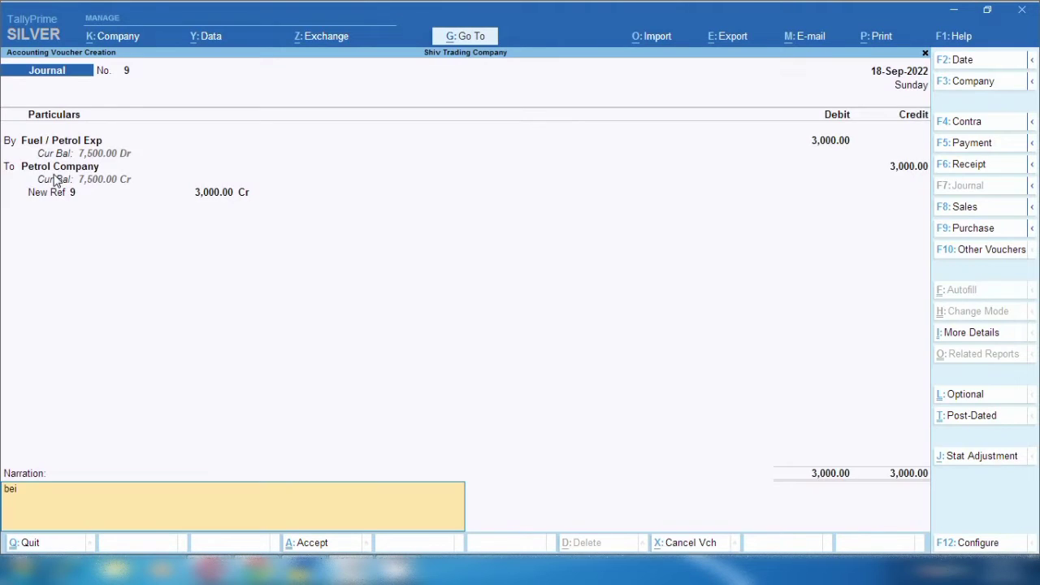
text(ng petrol purchae for cnc machine)
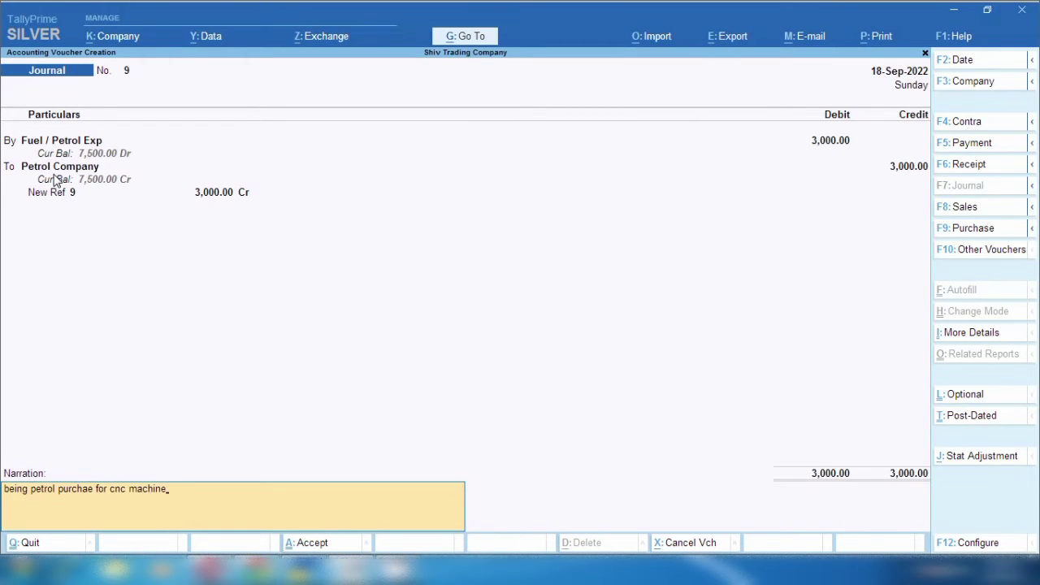
key(Return)
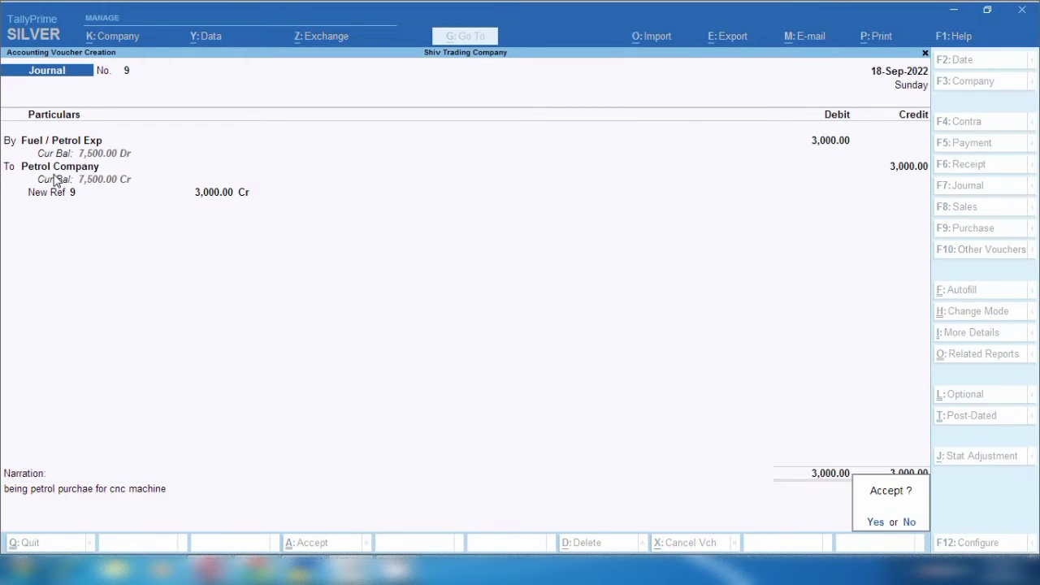
key(Return)
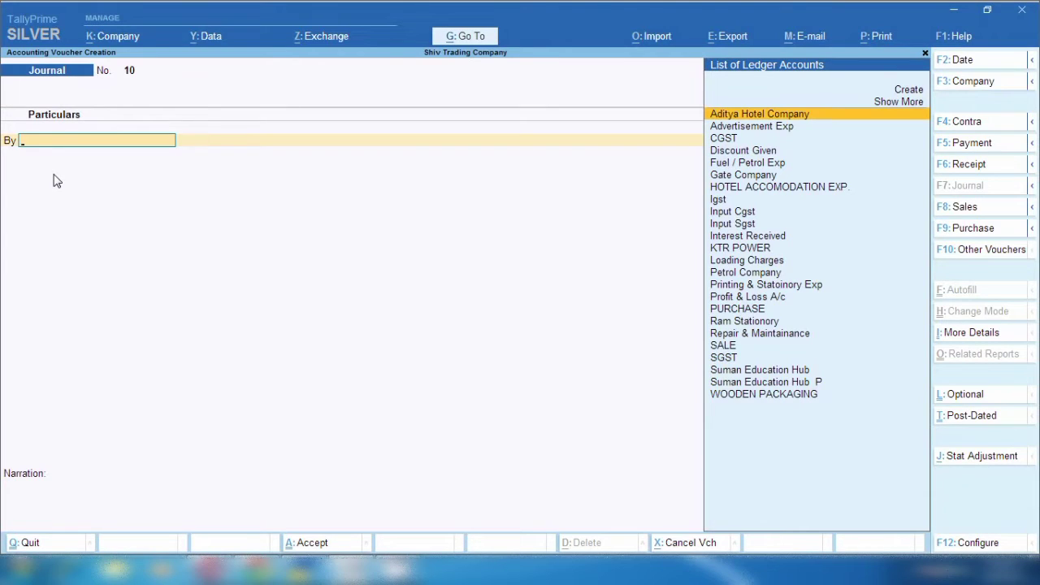
- Open the Ledger Vouchers report for the Petrol Company ledger
click(464, 38)
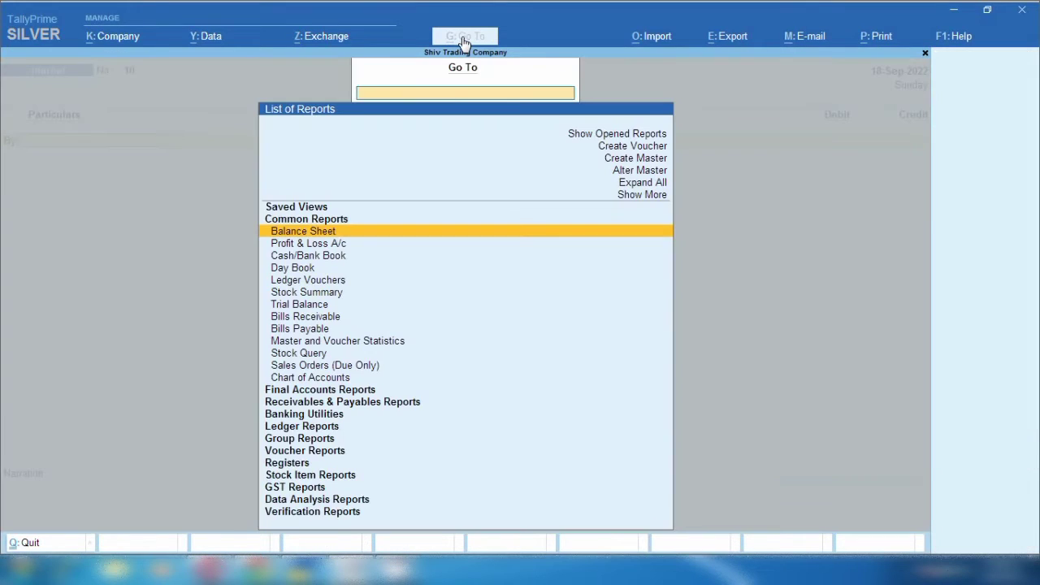
click(286, 429)
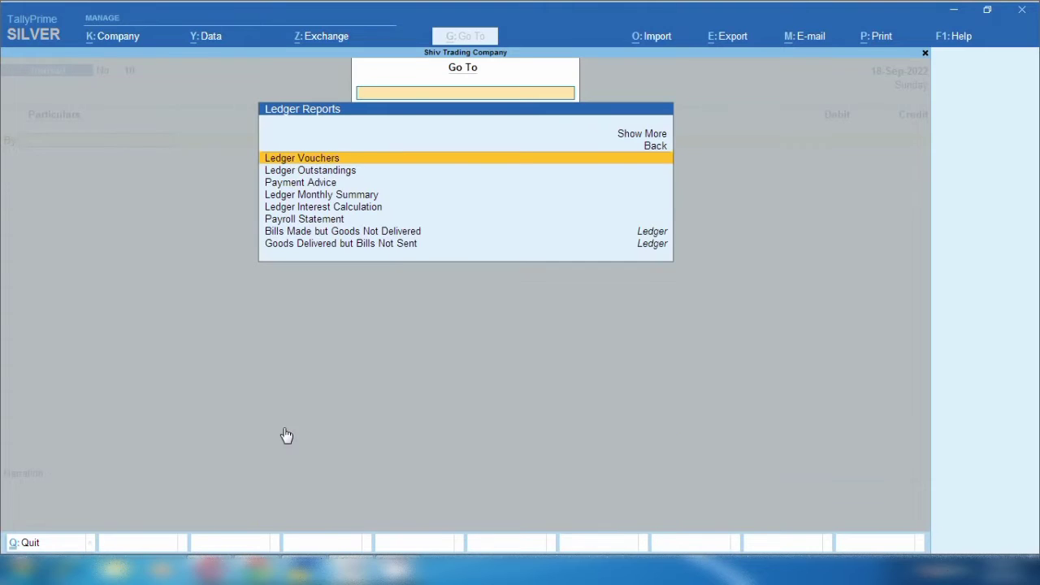
key(Return)
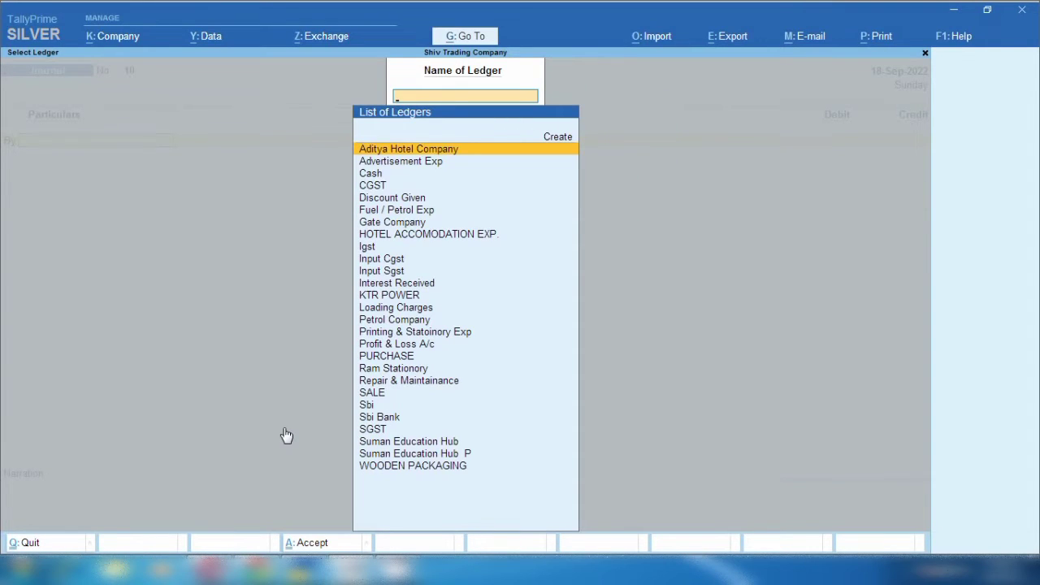
text(Pet)
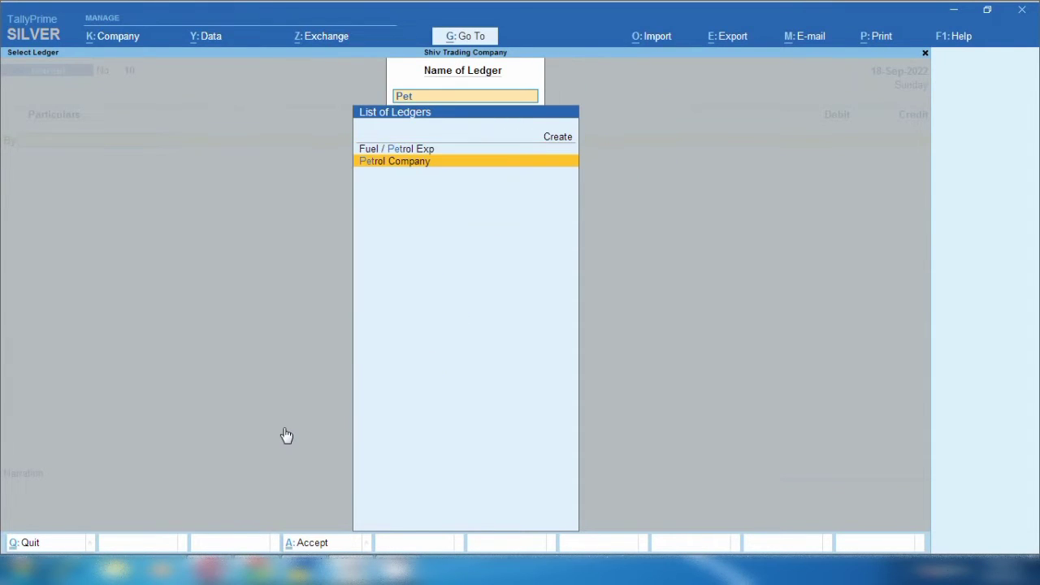
key(Return)
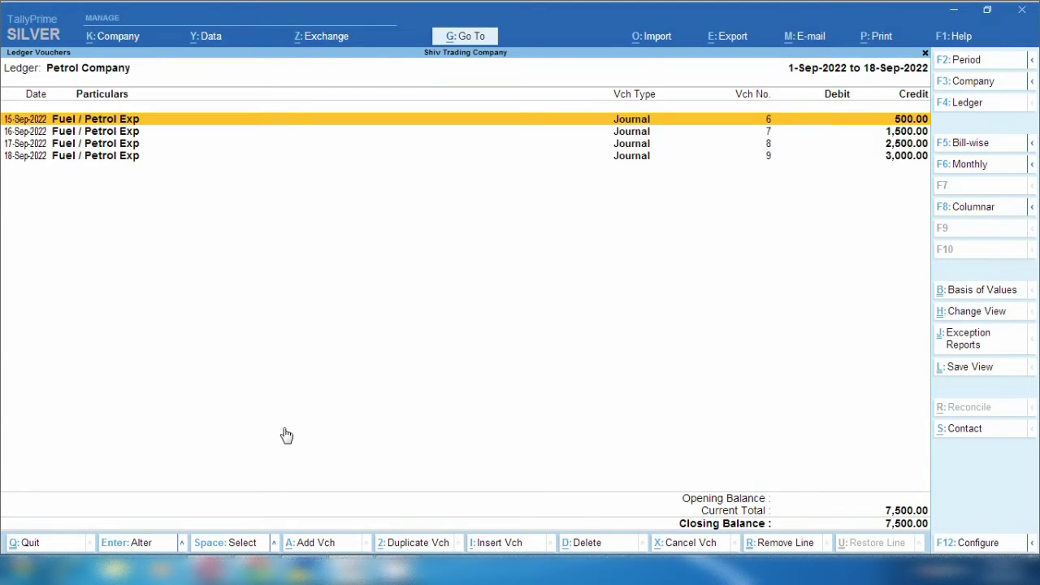
- Clear the From and To dates of the Petrol Company report so its period runs 1-Apr-2022 to 18-Sep-2022
key(alt)
key(alt+F2)
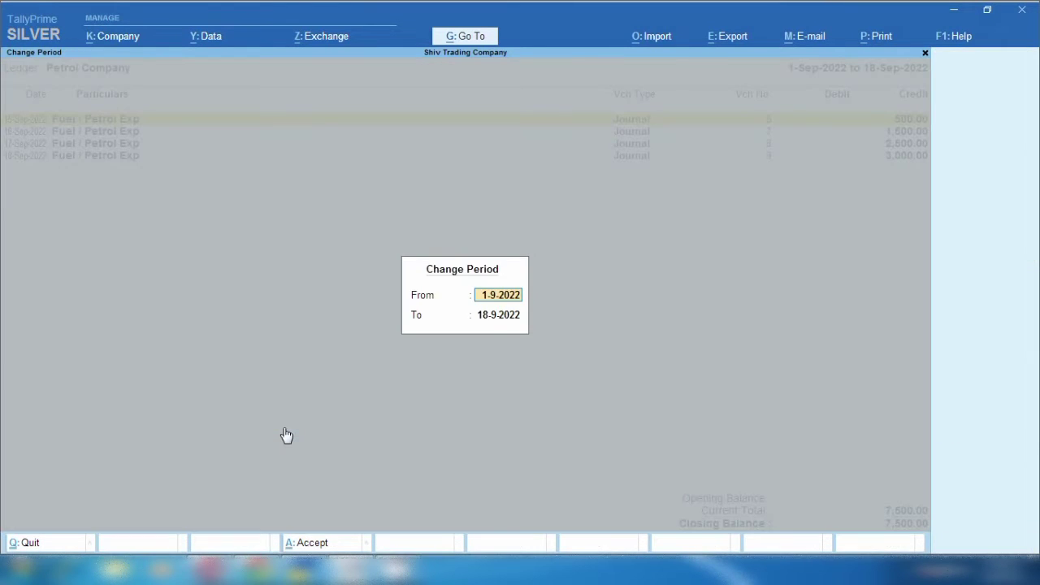
key(BackSpace)
key(Return)
key(BackSpace)
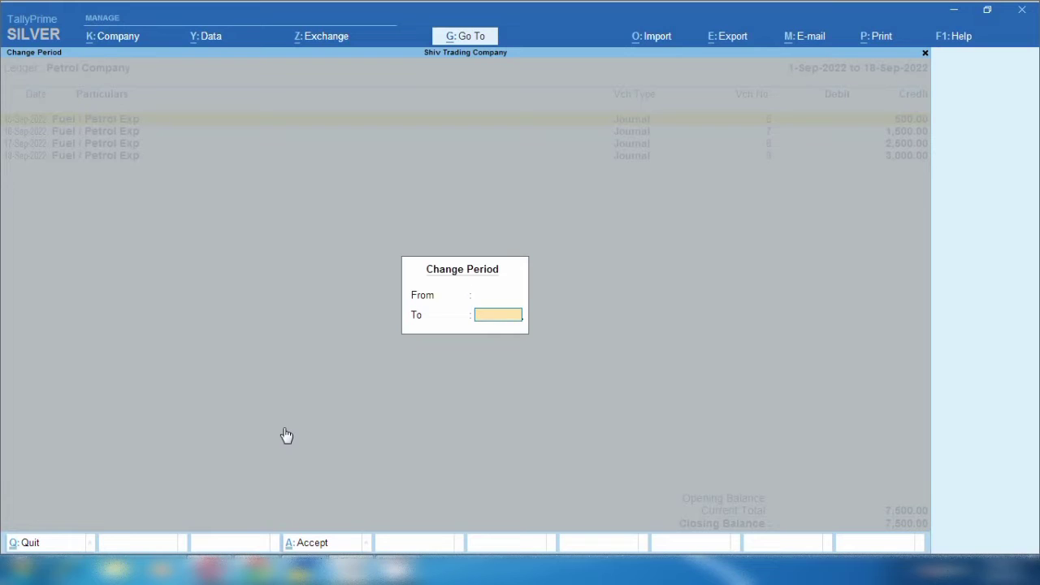
key(Return)
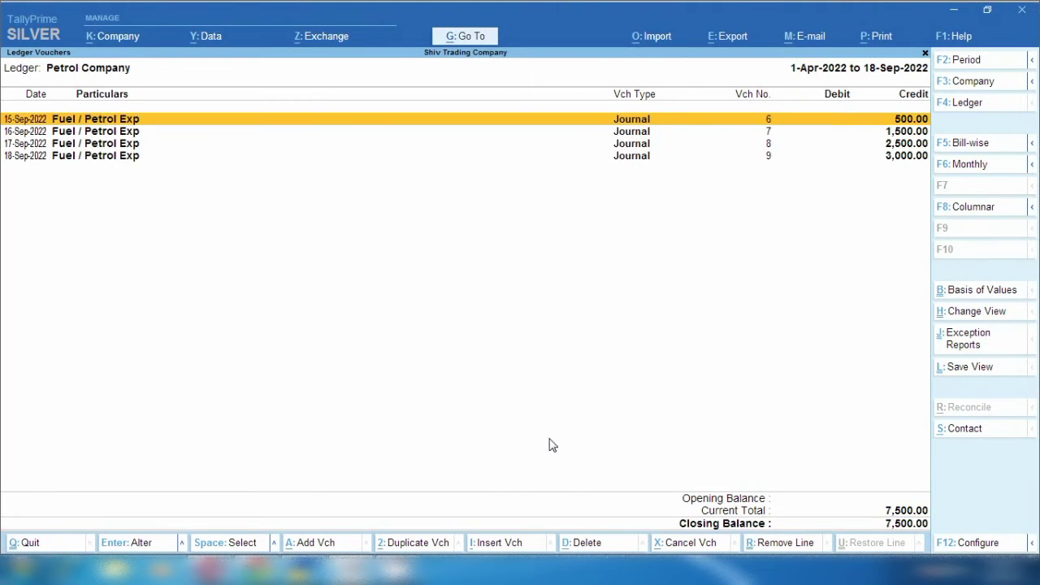
- Select the Fuel / Petrol Exp journal entries dated 15 to 18-Sep-2022 and review their credit amounts
key(shift+Down)
key(shift+Down)
key(shift+Down)
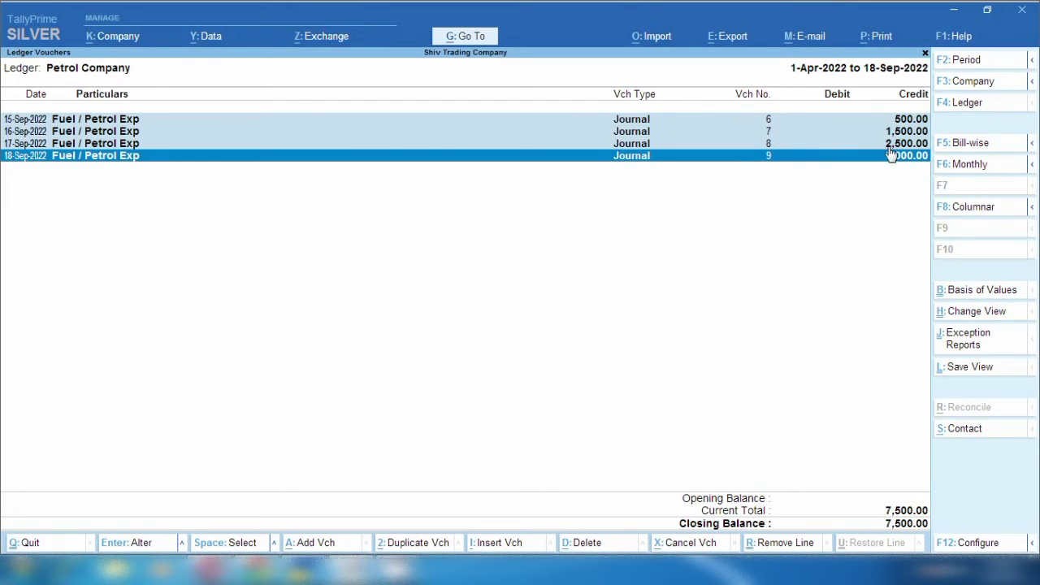
key(Up)
key(Up)
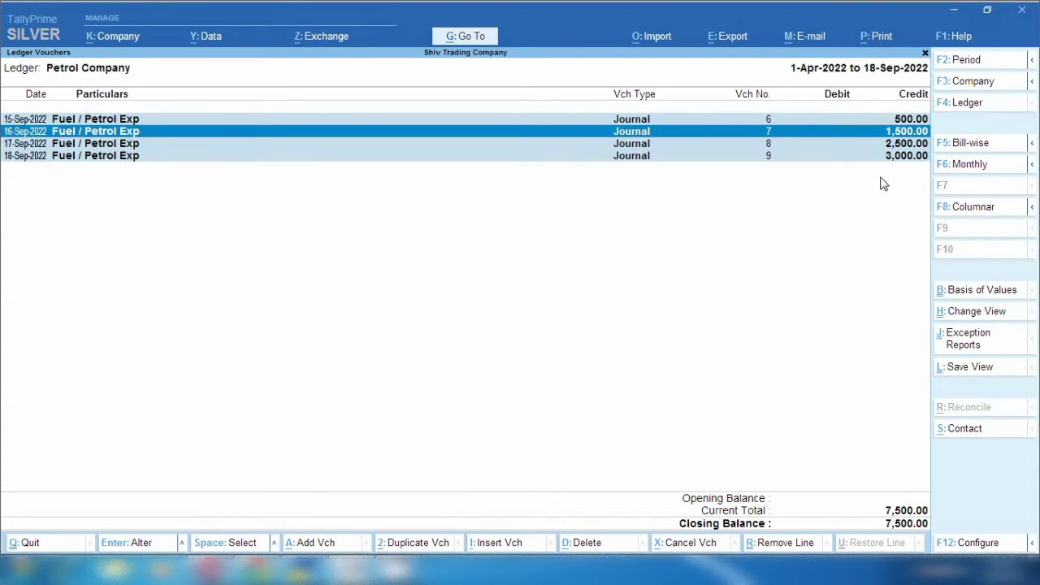
- Start a payment voucher dated 19-9-2022 from the Petrol Company ledger report
key(Down)
key(Down)
key(alt)
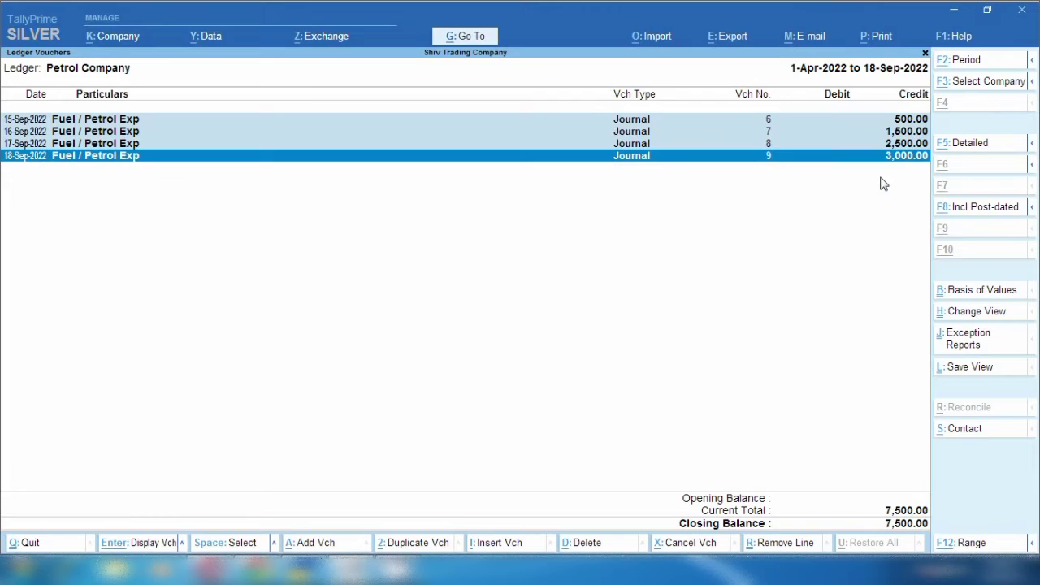
key(alt+a)
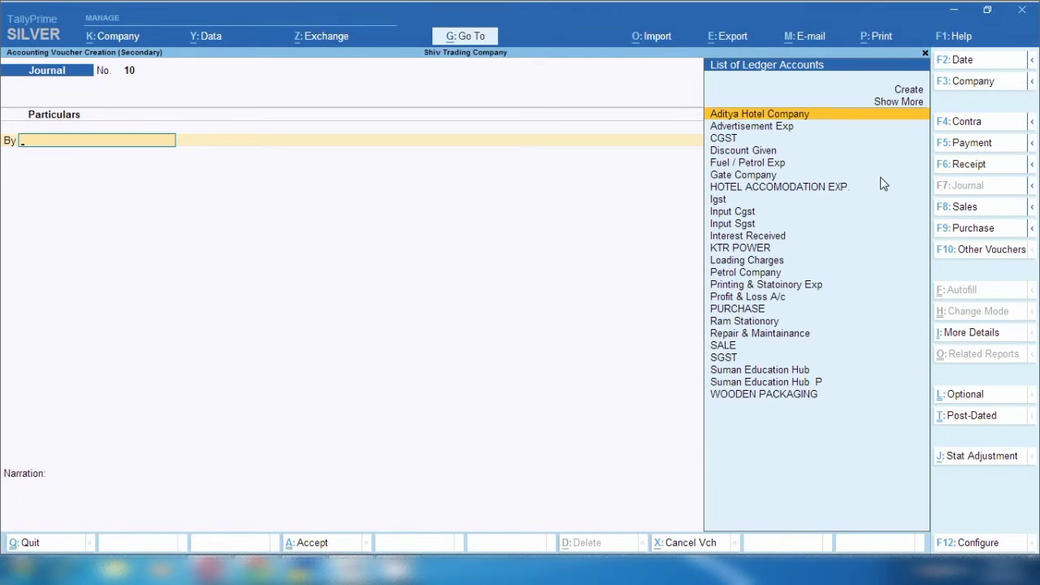
key(F2)
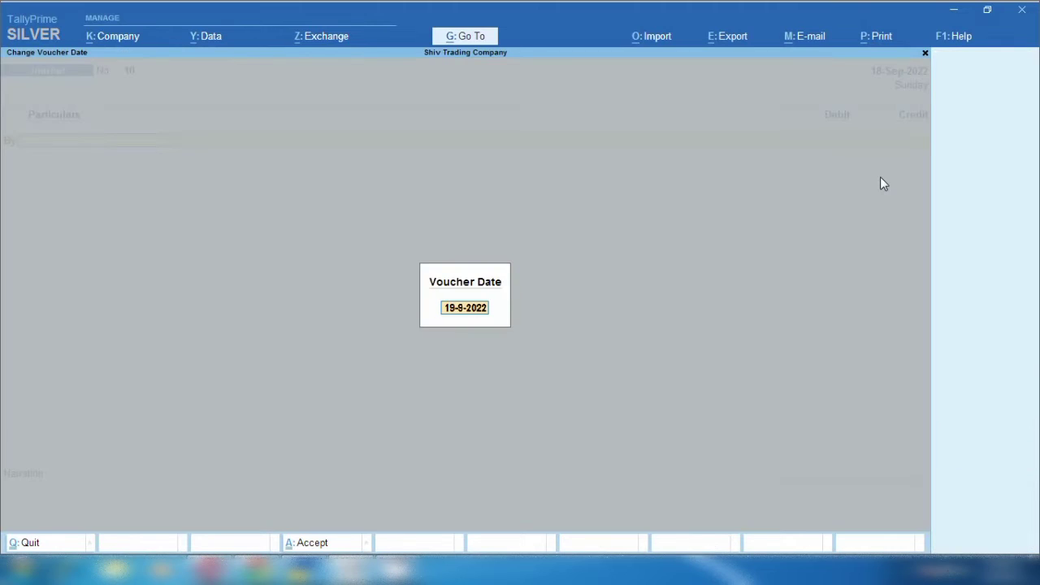
key(Return)
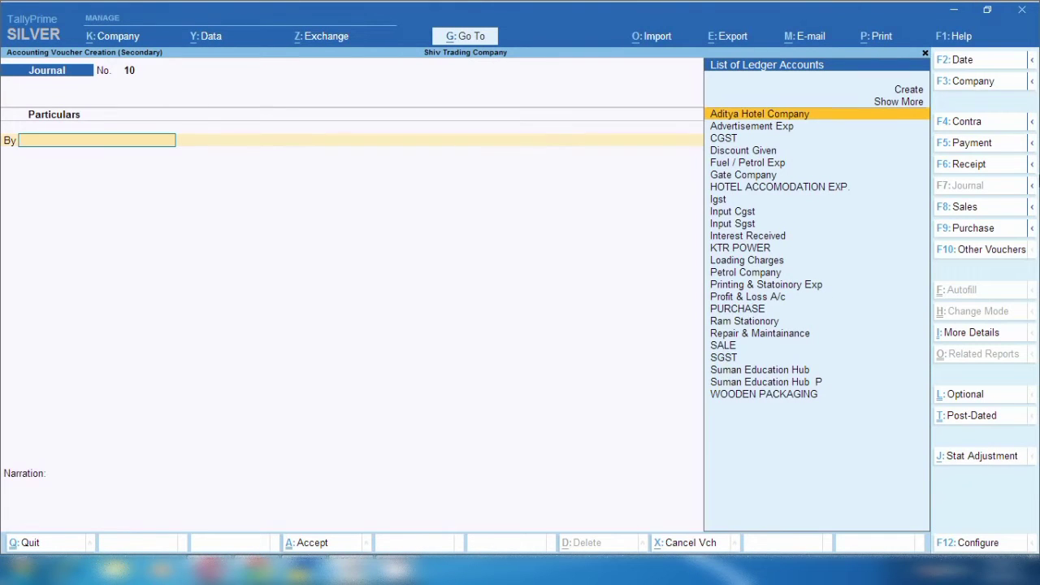
click(997, 148)
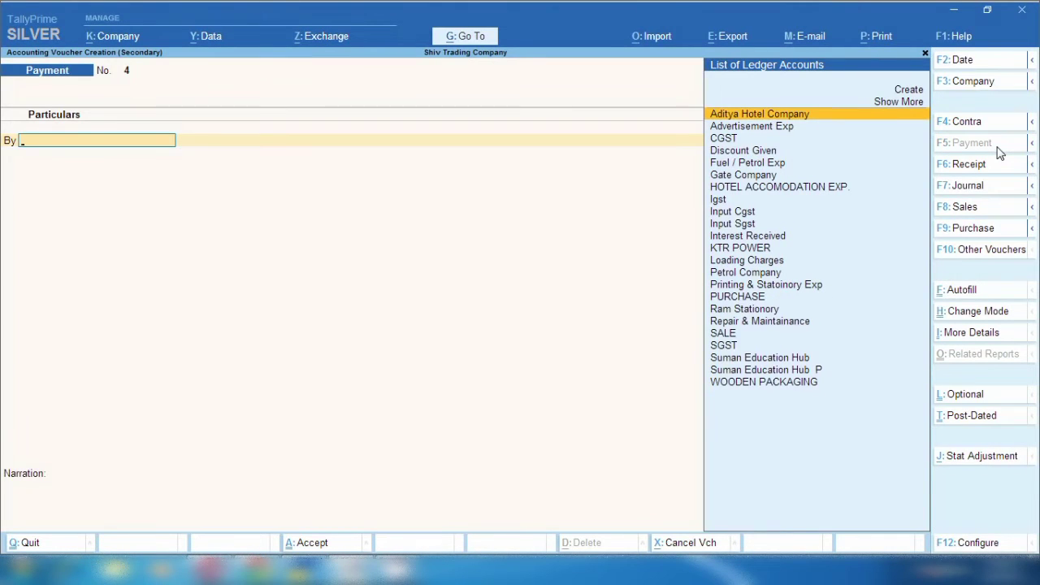
- Debit the Petrol Company ledger with 3,000 in the payment voucher
text(Pe)
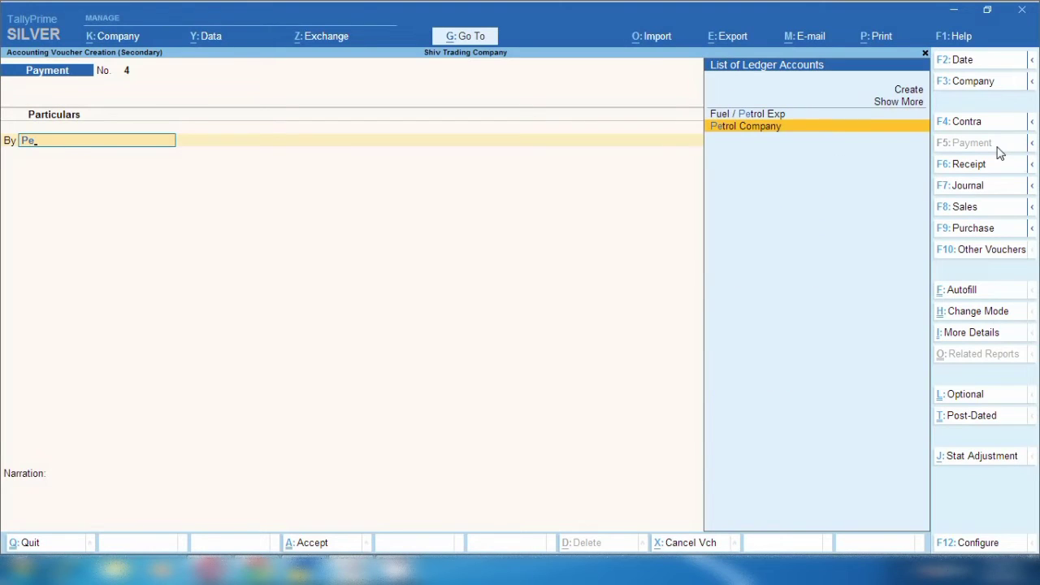
key(Return)
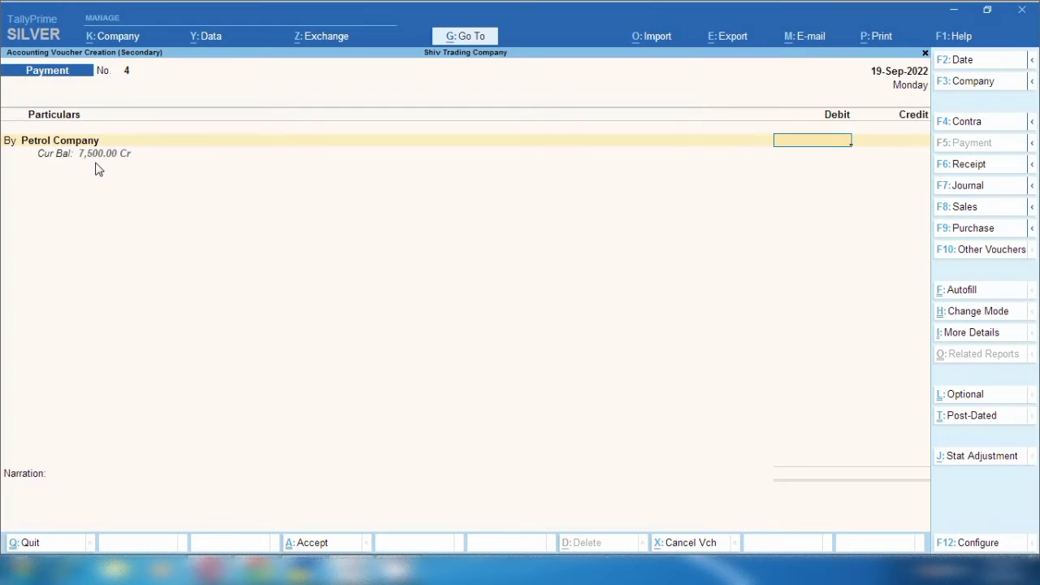
text(3000)
key(Return)
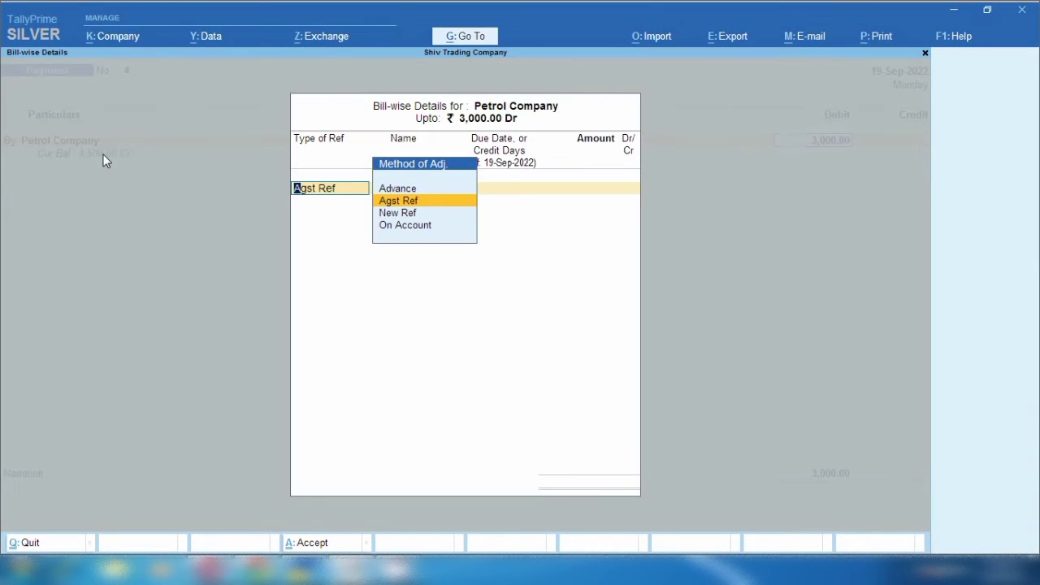
- Allocate the 3,000 payment as Agst Ref to pending bill 9 dated 18-Sep-2022
key(Return)
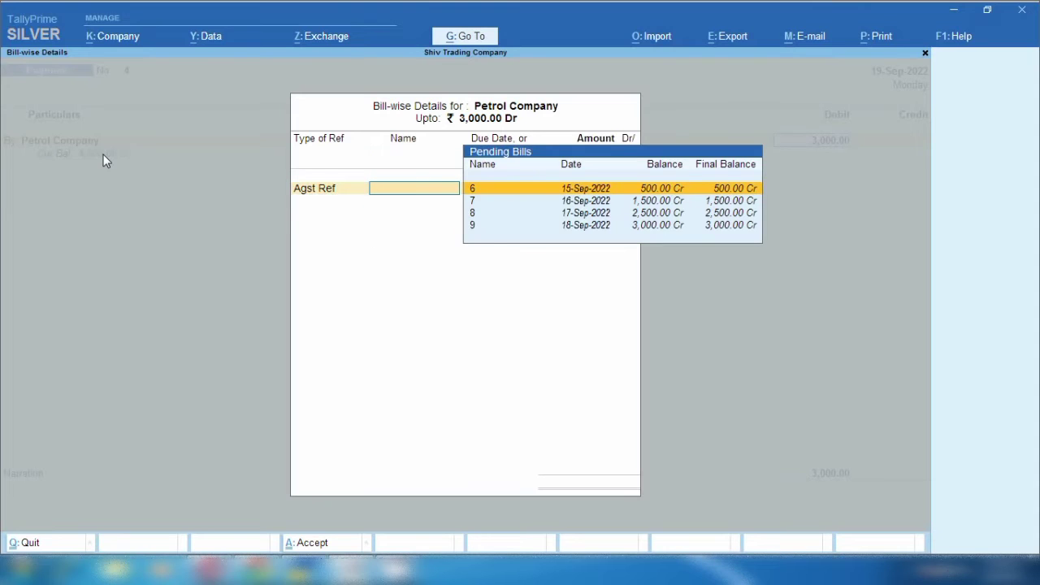
key(Down)
key(Down)
key(Down)
key(Return)
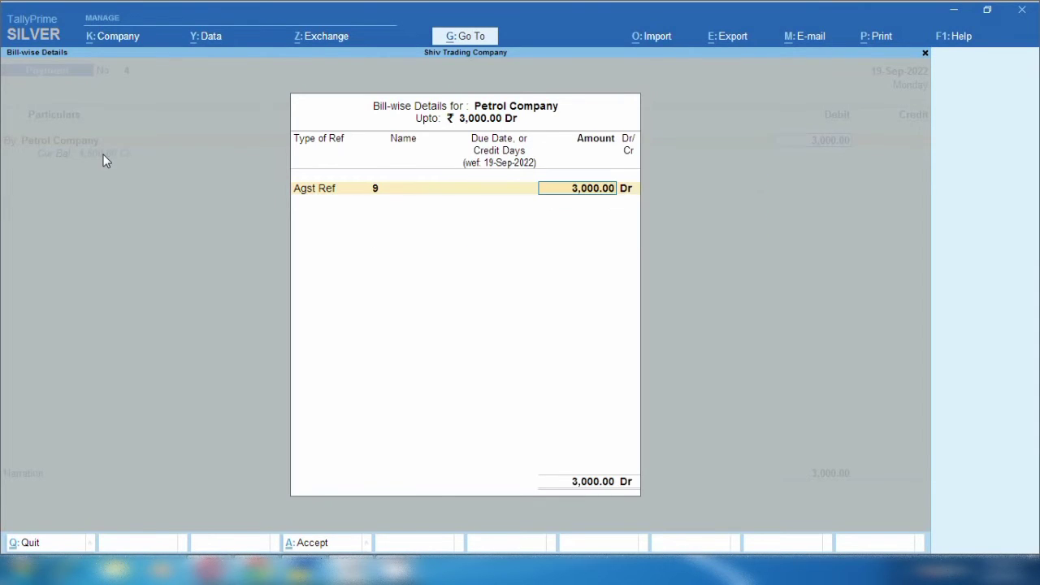
key(Return)
key(Return)
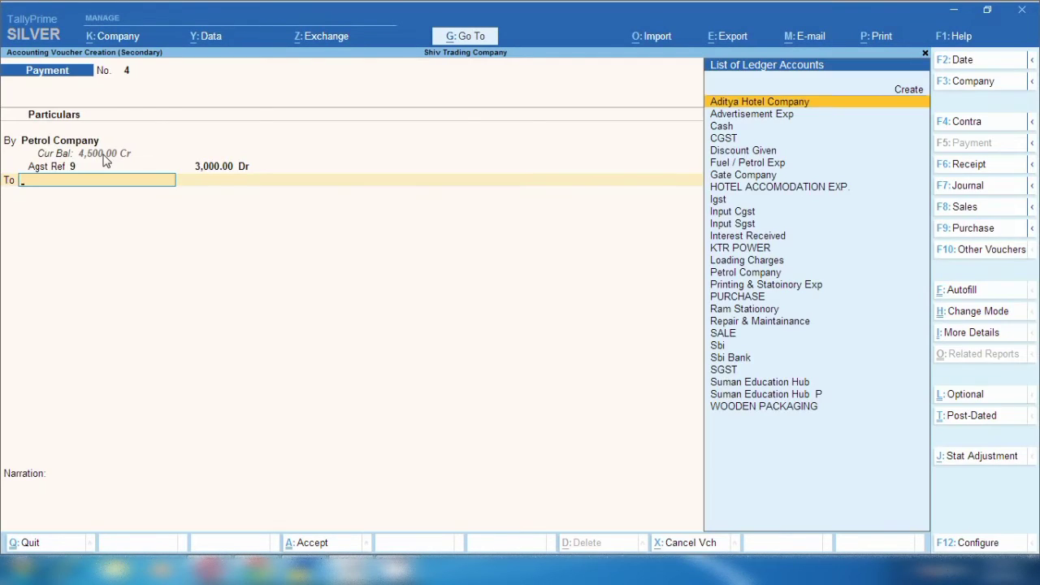
- Credit the Cash ledger with 3,000 and save the payment voucher without a narration
text(cash)
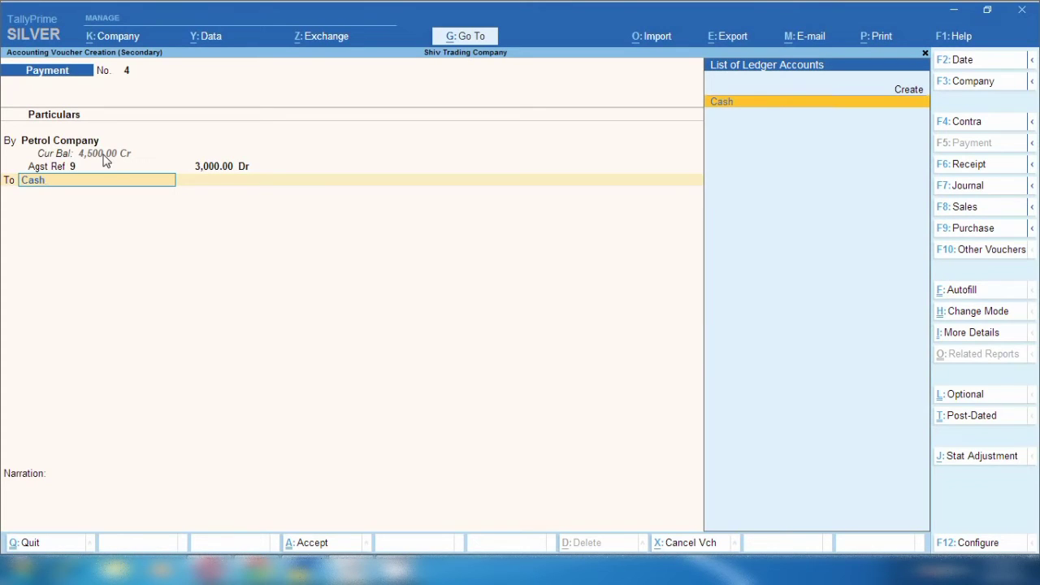
key(Return)
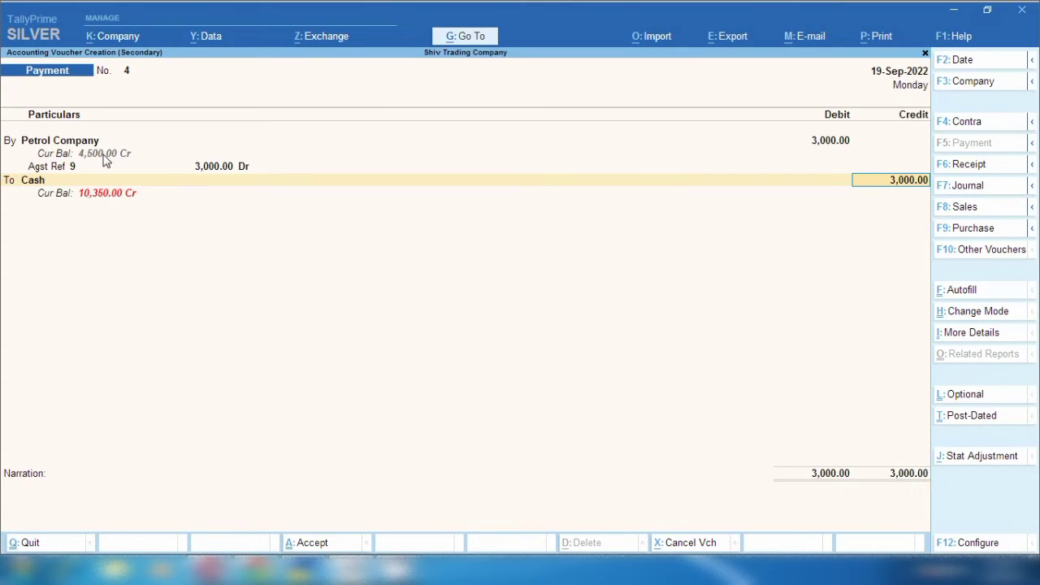
ctrl+click(104, 158)
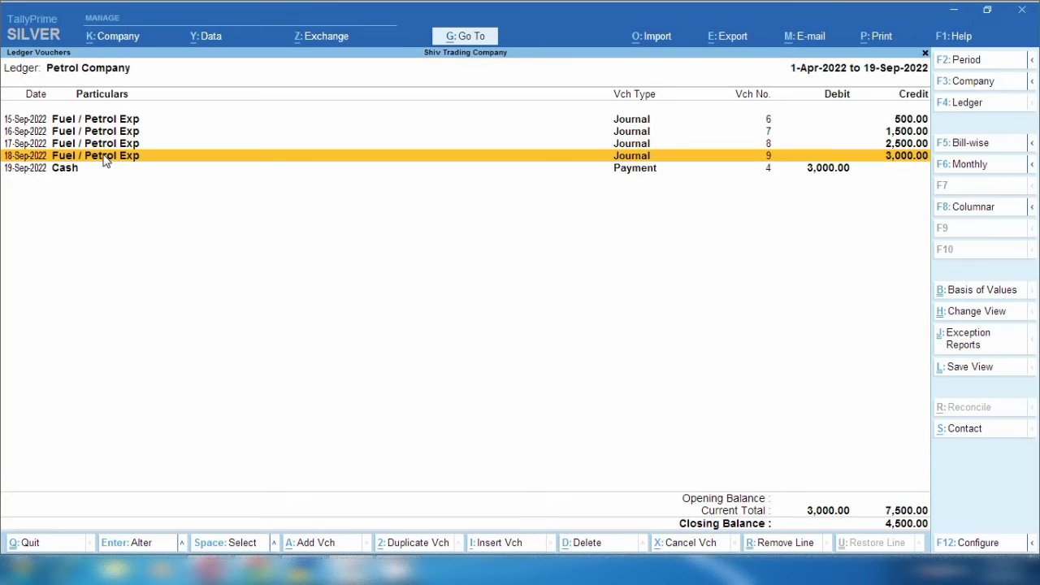
- Select the 19-Sep-2022 Cash payment entry and check the Petrol Company closing balance
click(46, 170)
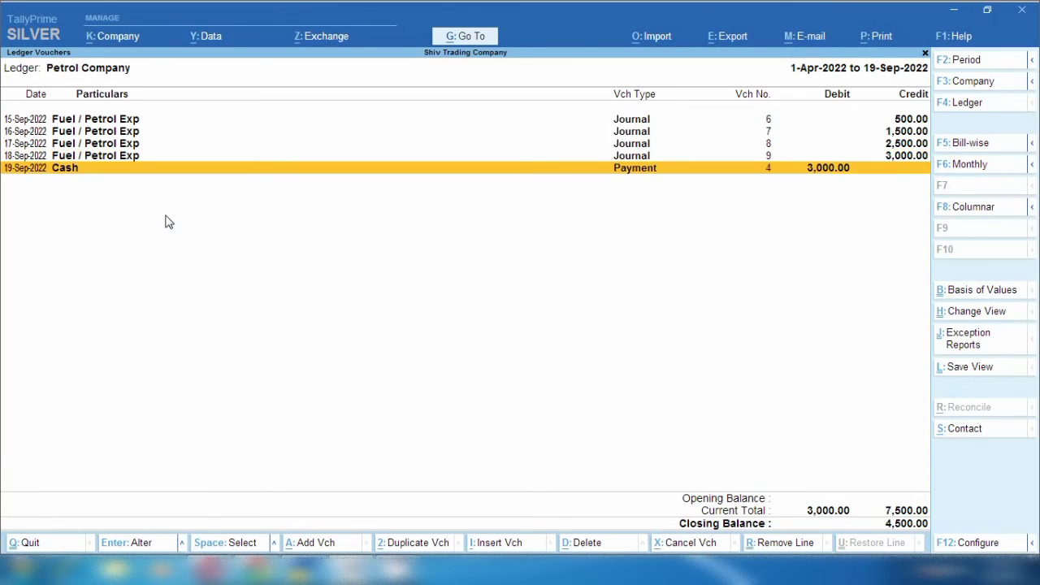
key(space)
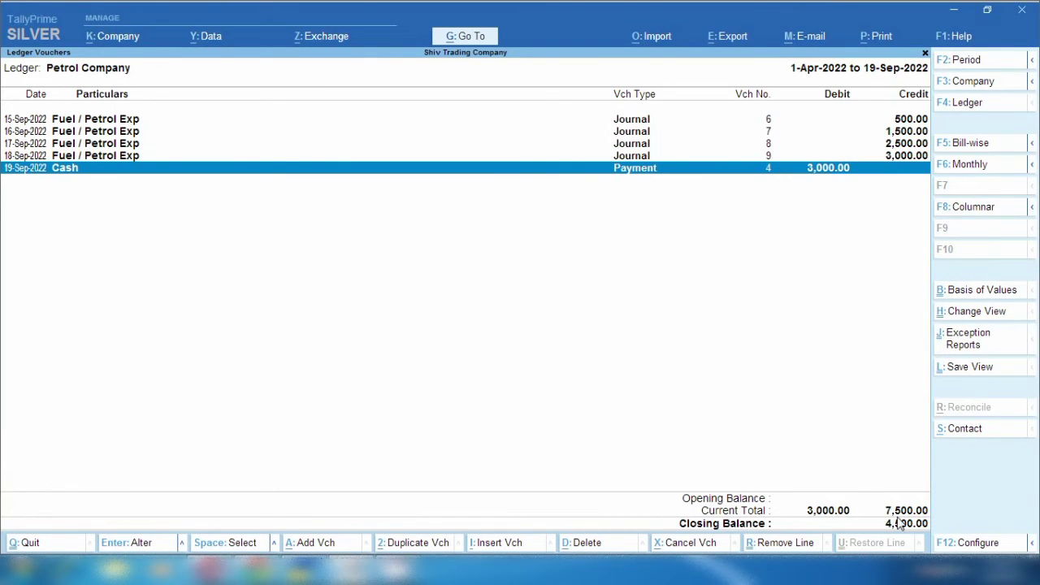
key(Up)
key(Down)
- Add another payment voucher from the Petrol Company report, dated 20-9-2022
key(alt)
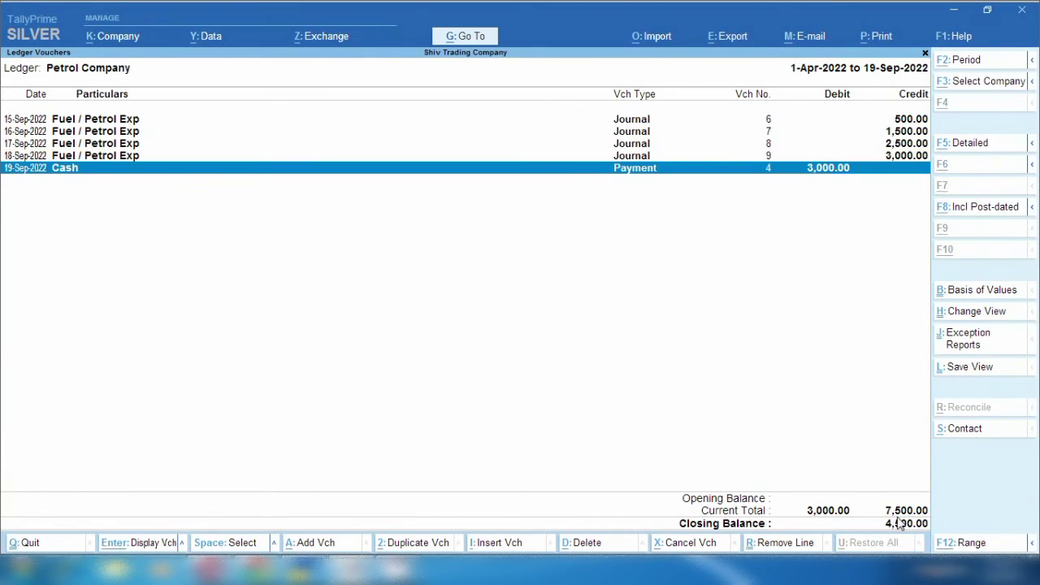
key(alt+a)
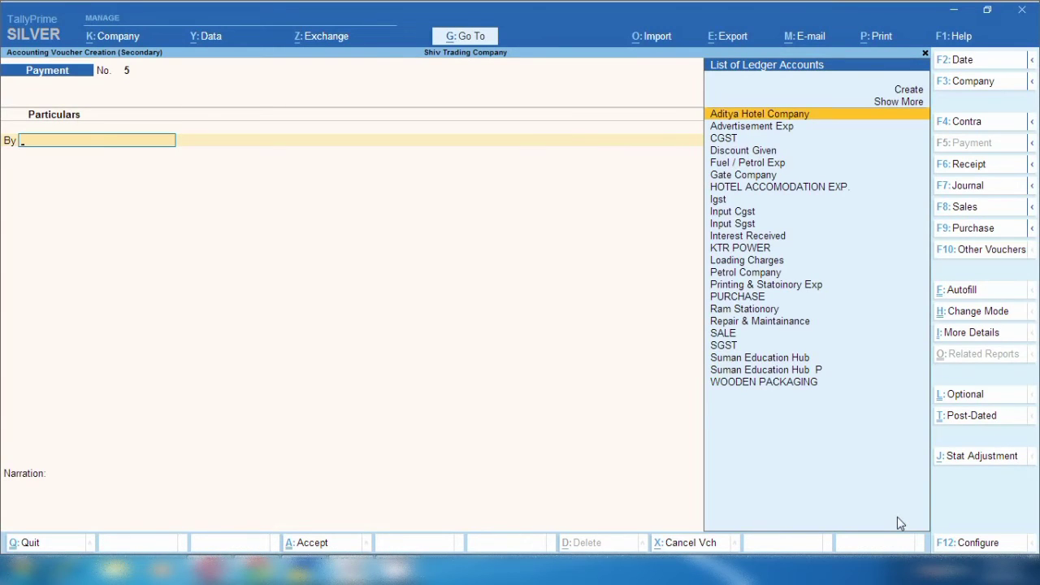
key(F2)
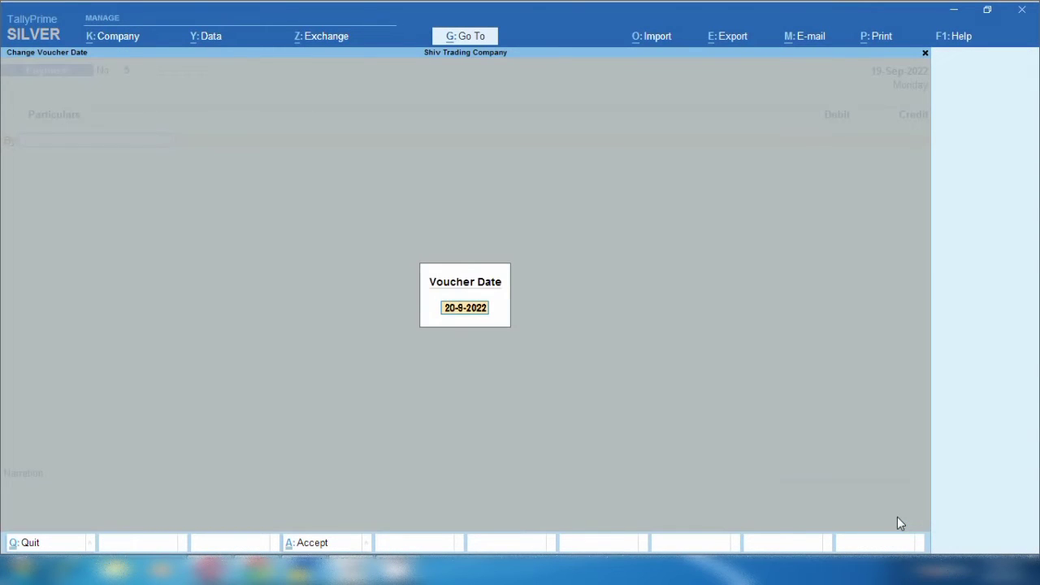
key(Return)
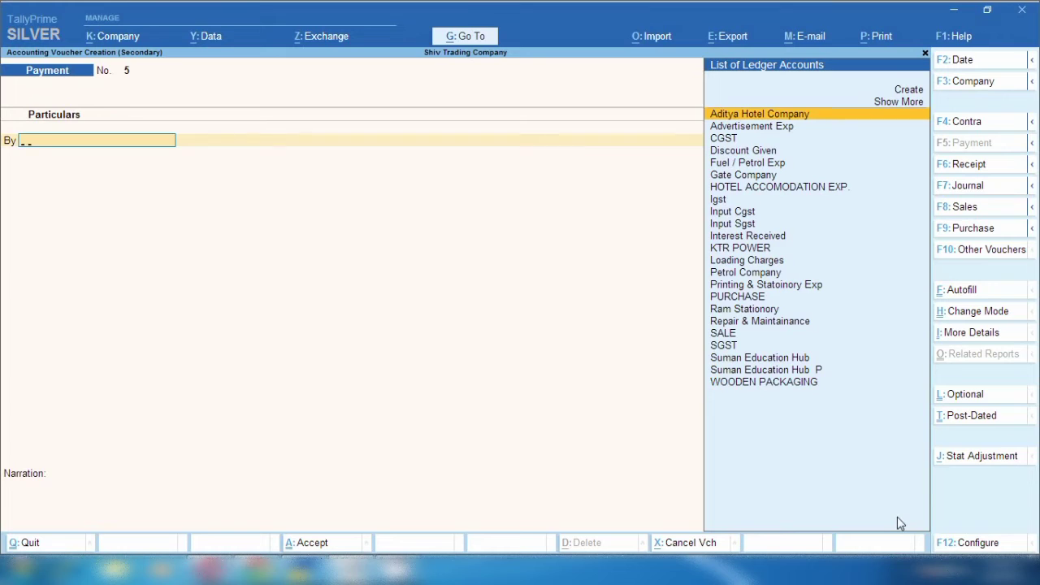
- Debit the Petrol Company ledger with 4,500 in the second payment voucher
text(Pe)
key(Return)
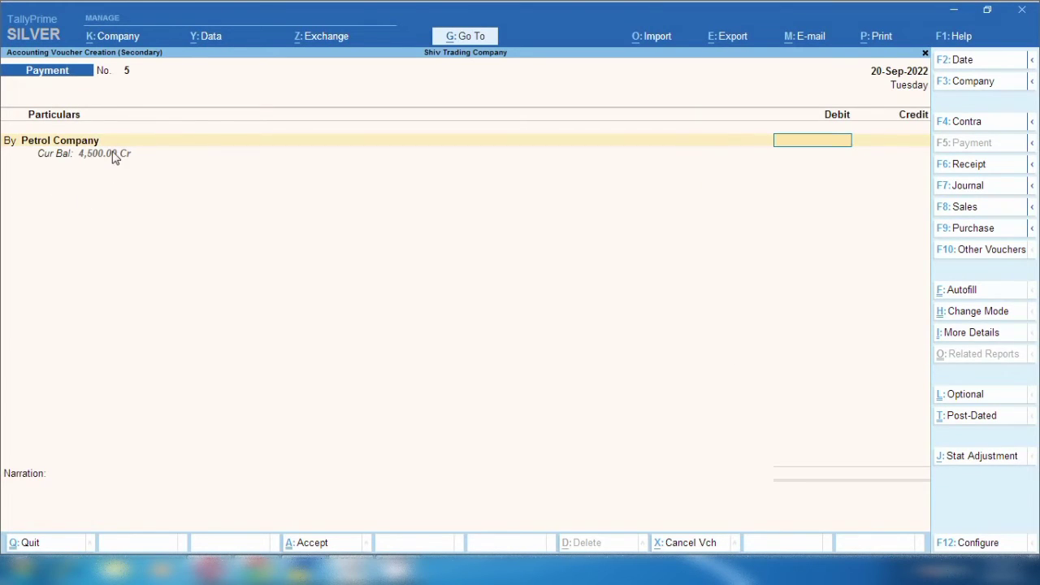
text(4,500)
key(Return)
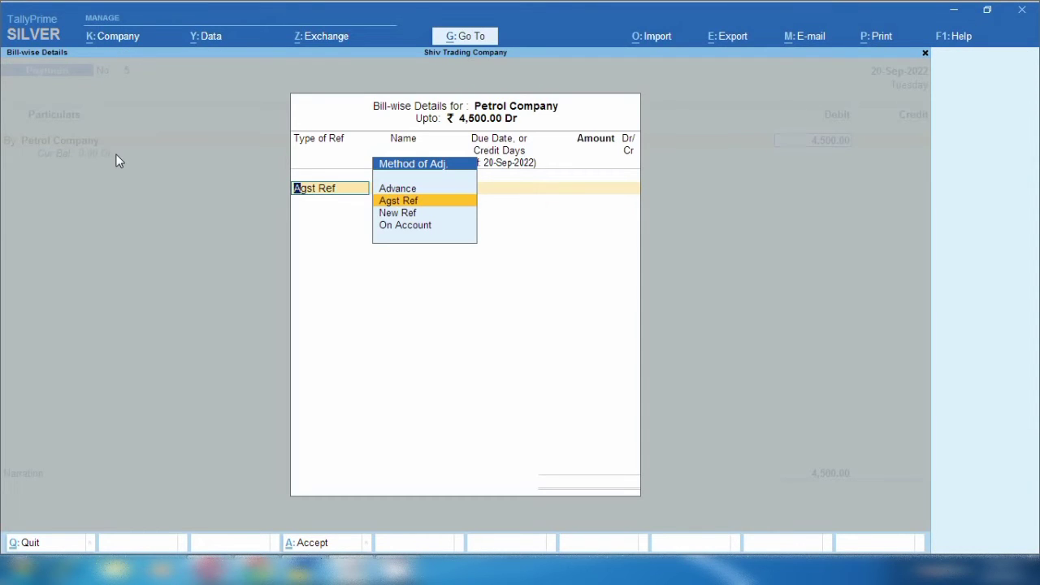
- Allocate the 4,500 payment as Agst Ref to bills 6 (500), 7 (1,500) and 8 (2,500)
key(Return)
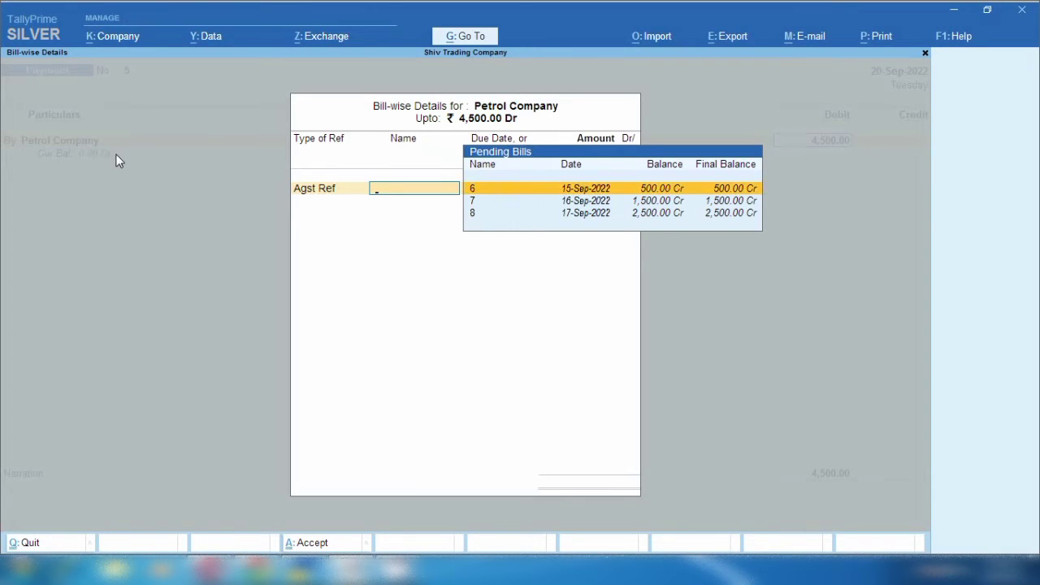
key(Return)
key(Return)
key(Return)
key(Return)
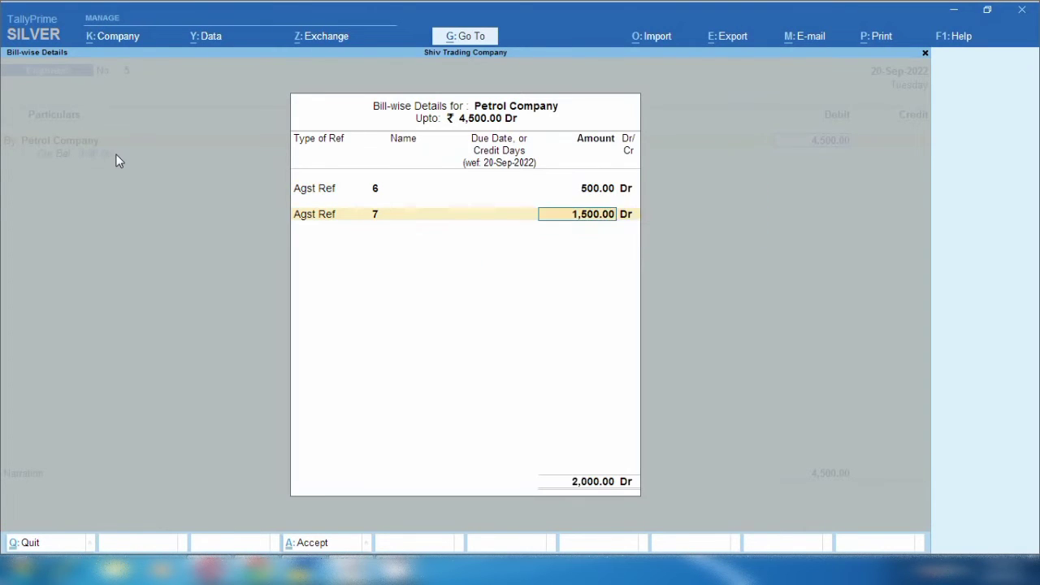
key(Return)
key(Return)
key(Return)
key(Return)
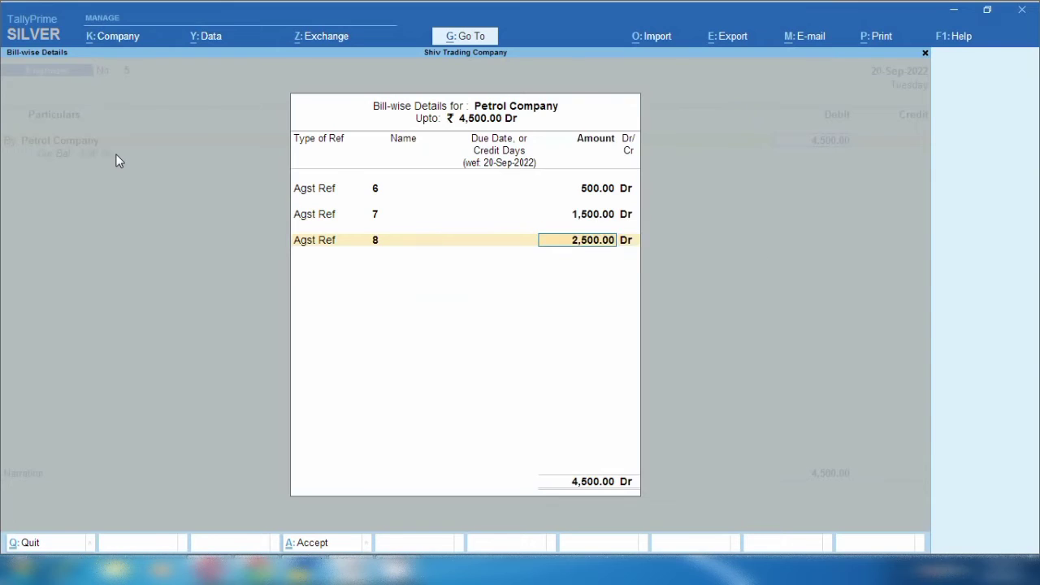
key(Return)
key(Return)
key(Return)
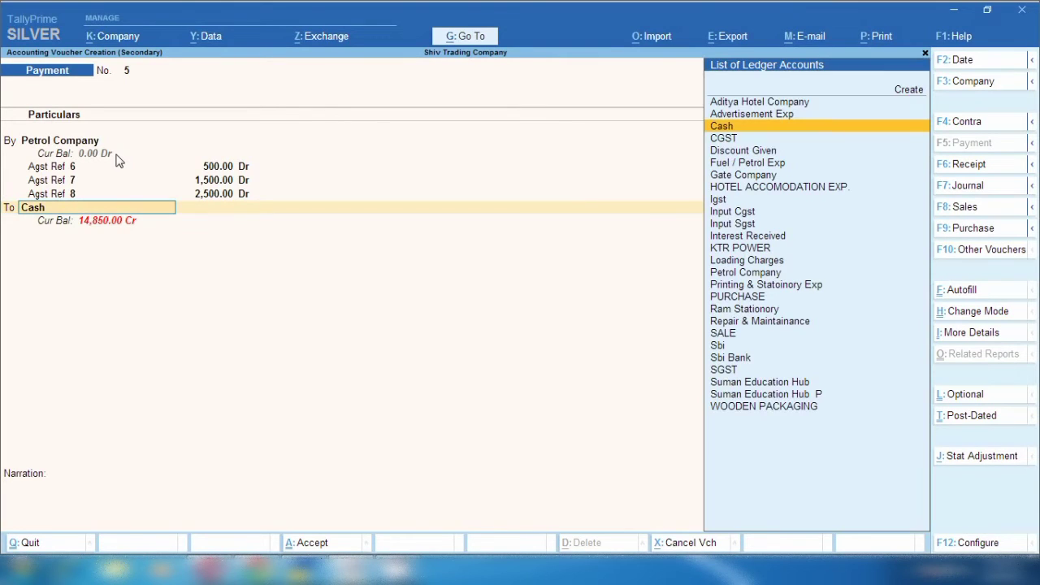
- Credit the Sbi ledger with 4,500 and save the payment voucher with a blank narration
text(Sb)
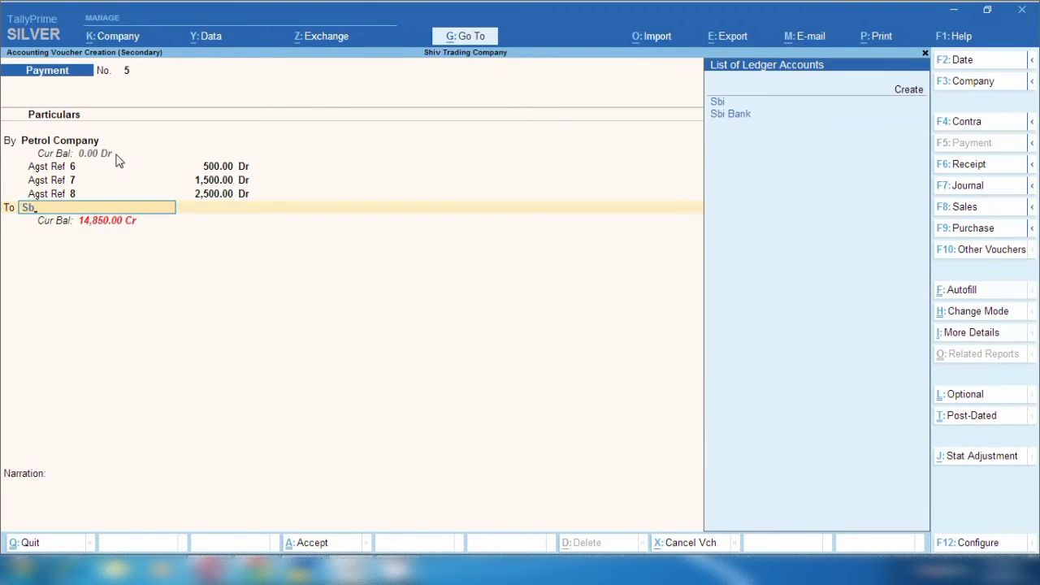
key(Return)
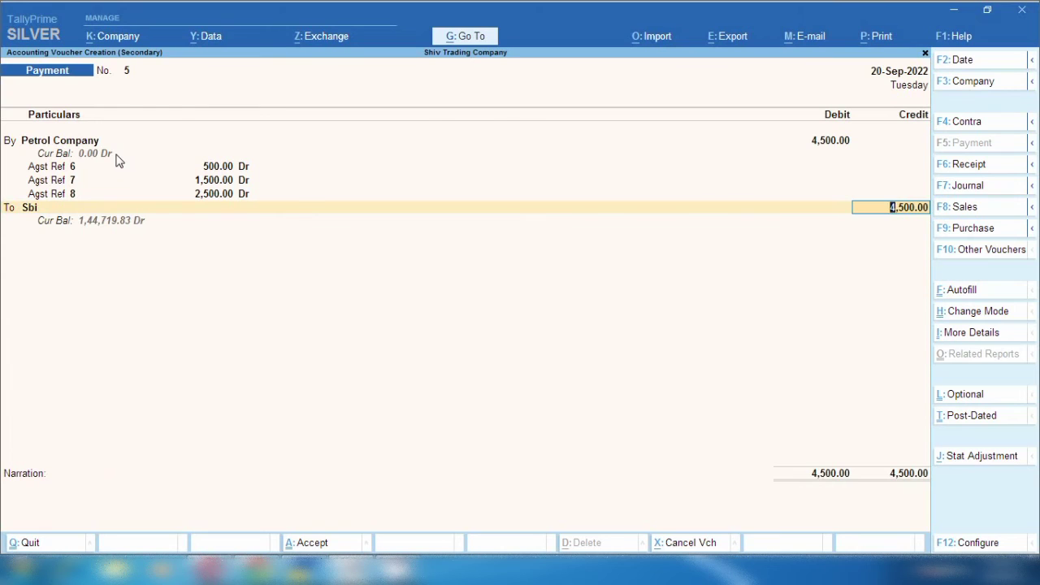
key(Return)
key(ctrl+a)
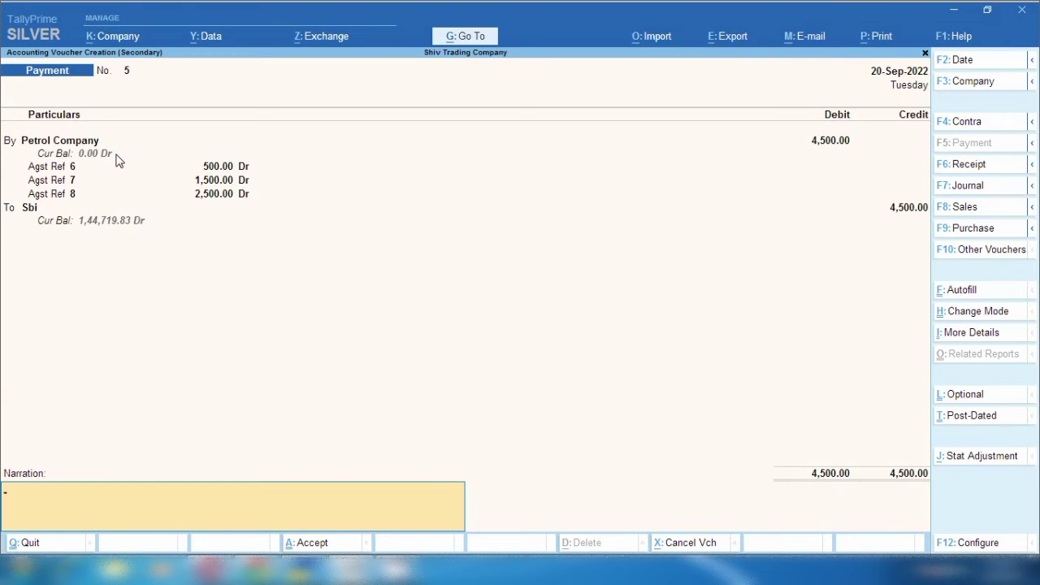
key(ctrl+a)
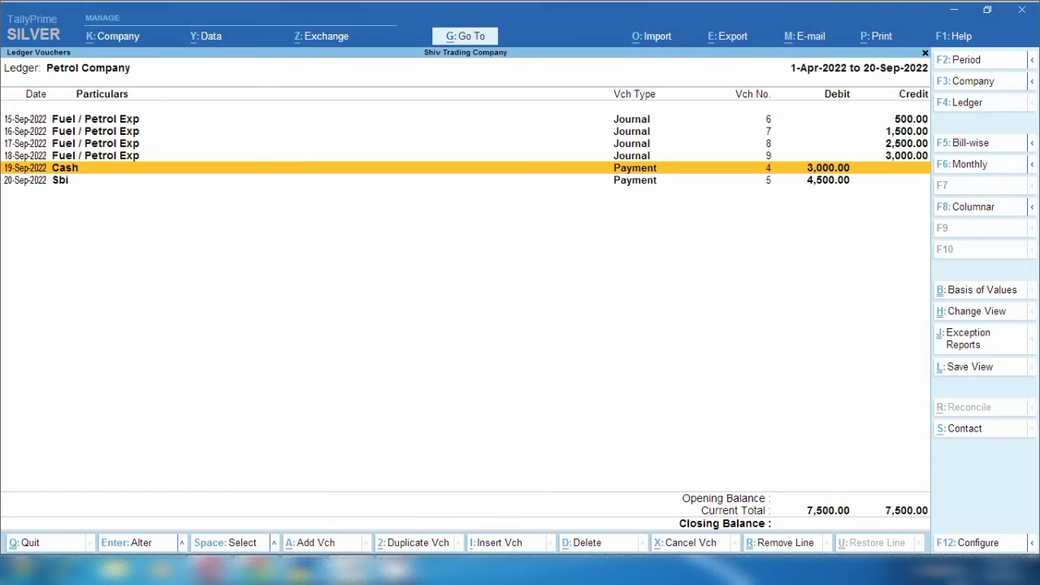
click(908, 570)
right_click(906, 471)
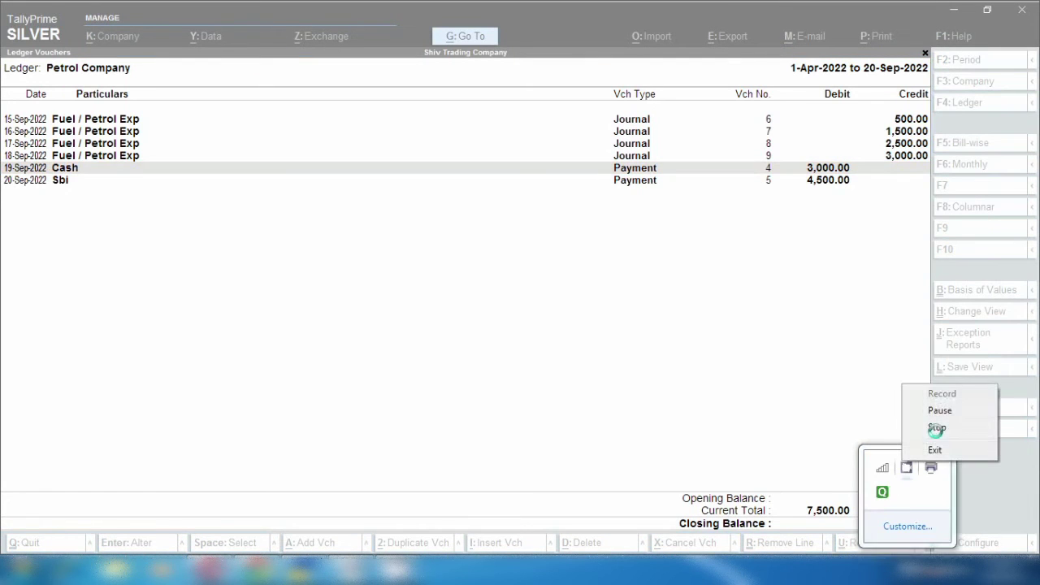
click(847, 413)
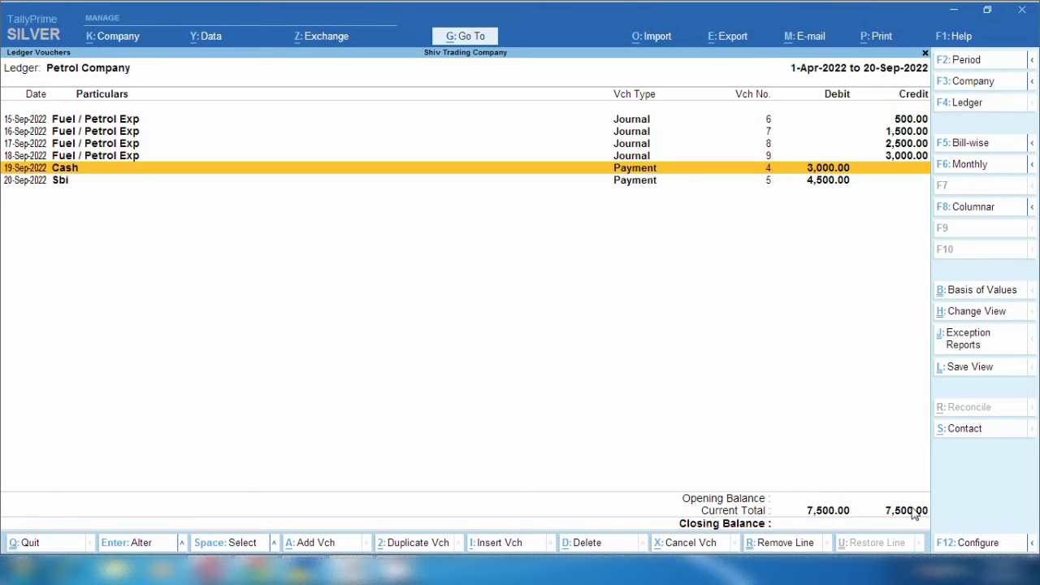
- Open the Balance Sheet report and drill down into its Profit & Loss A/c
click(465, 37)
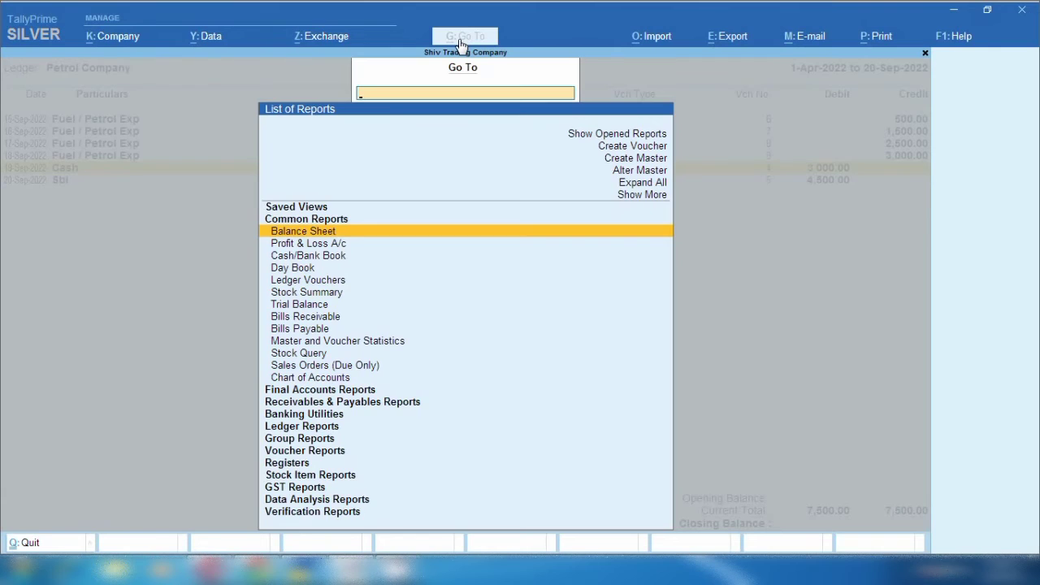
key(Return)
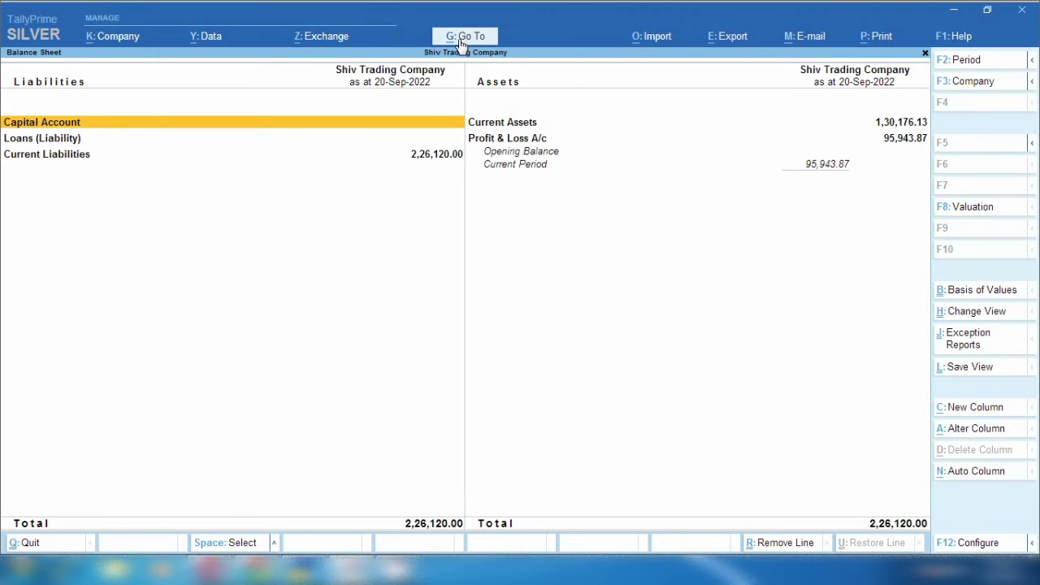
key(Right)
key(Down)
key(Return)
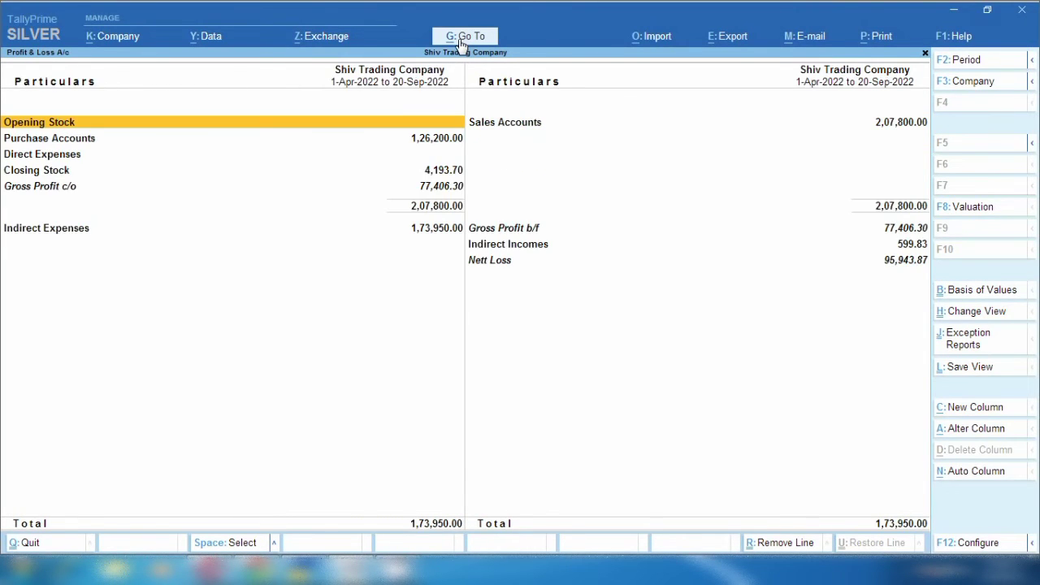
- Drill down into the Indirect Expenses group of the Profit & Loss A/c
key(Down)
key(Down)
key(Down)
key(Down)
key(Down)
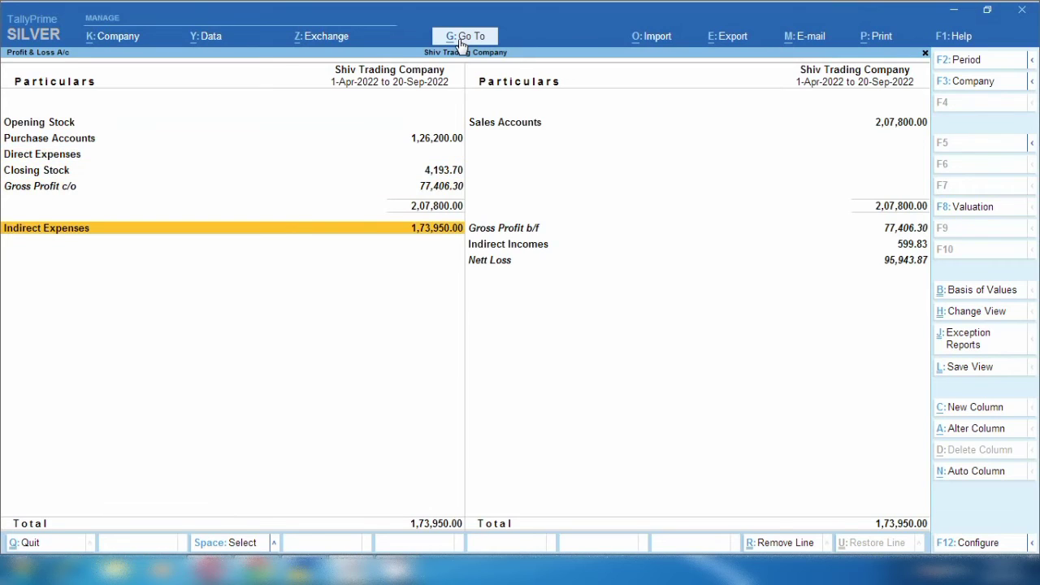
key(Return)
- Open the September vouchers of the Fuel / Petrol Exp ledger from the group summary
key(space)
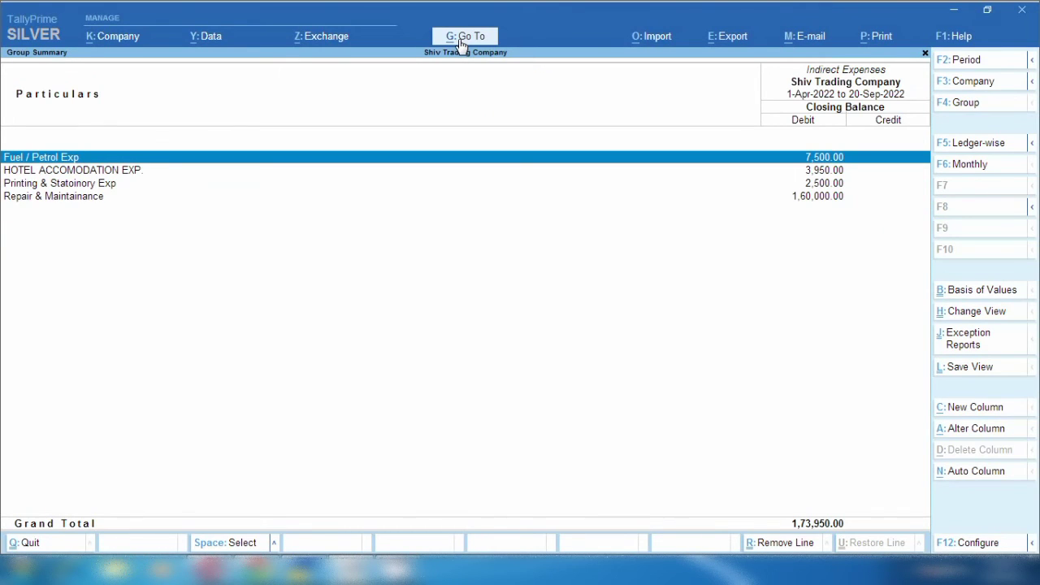
key(Return)
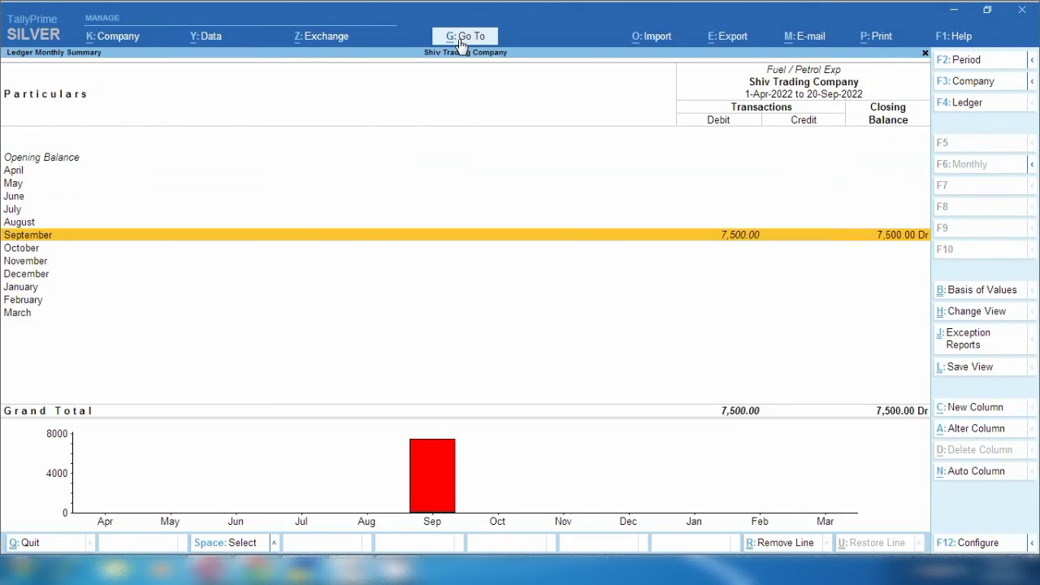
key(Return)
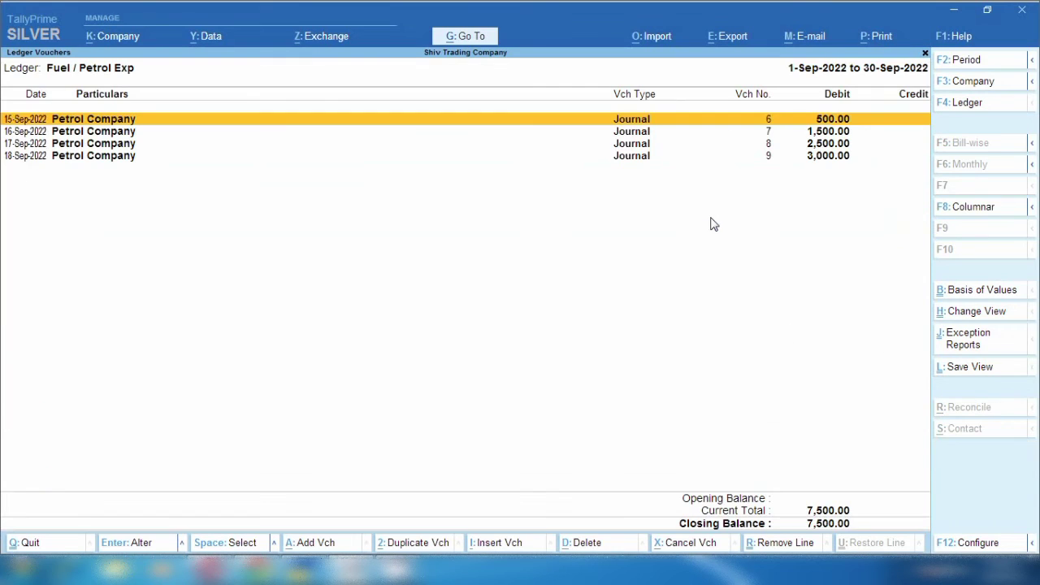